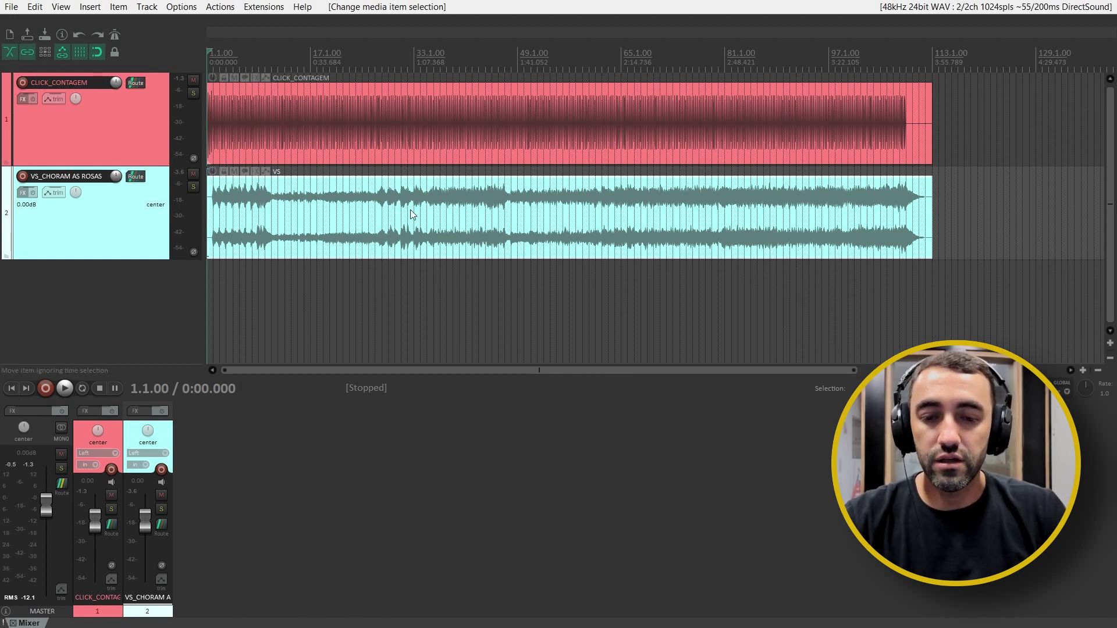
Normalize the VS media item to -10 LUFS-I with each item normalized separately, and confirm its item properties
double_click(392, 216)
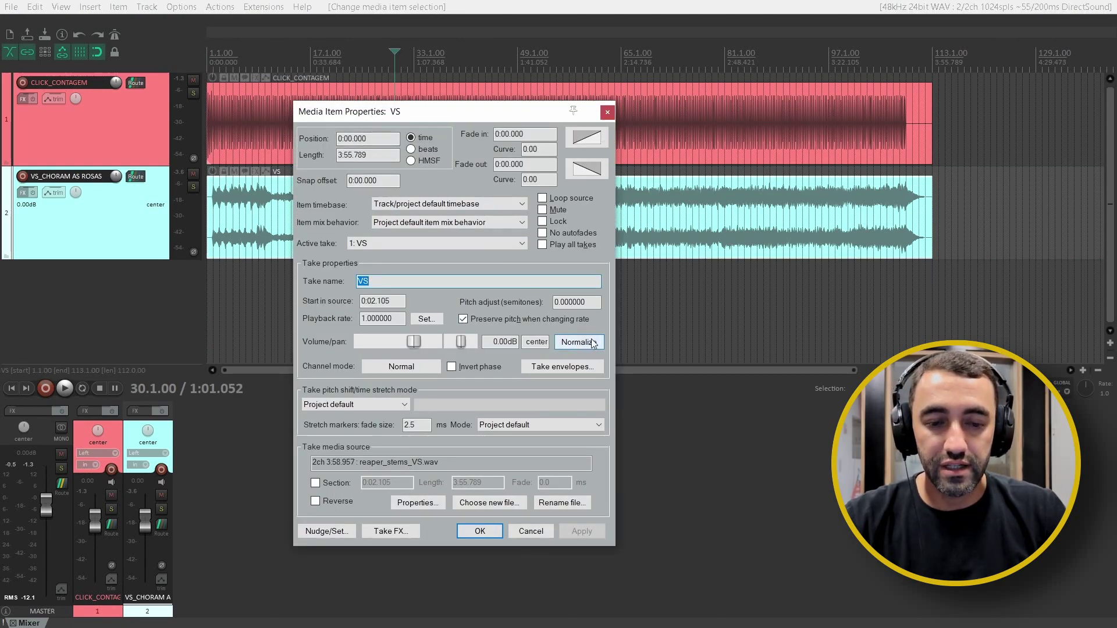
click(576, 343)
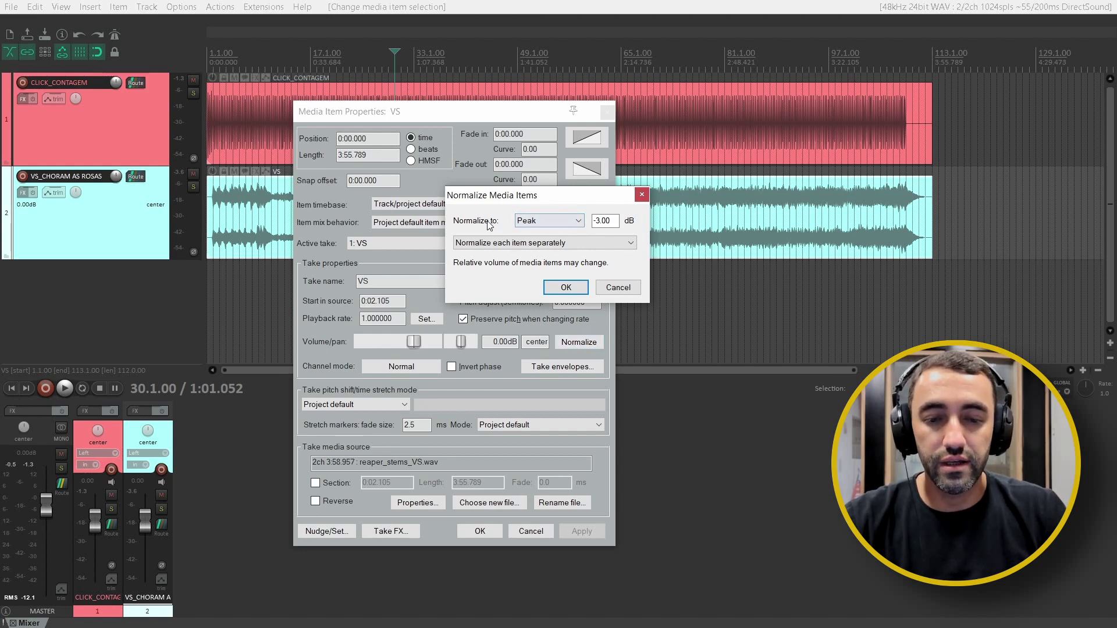
click(548, 222)
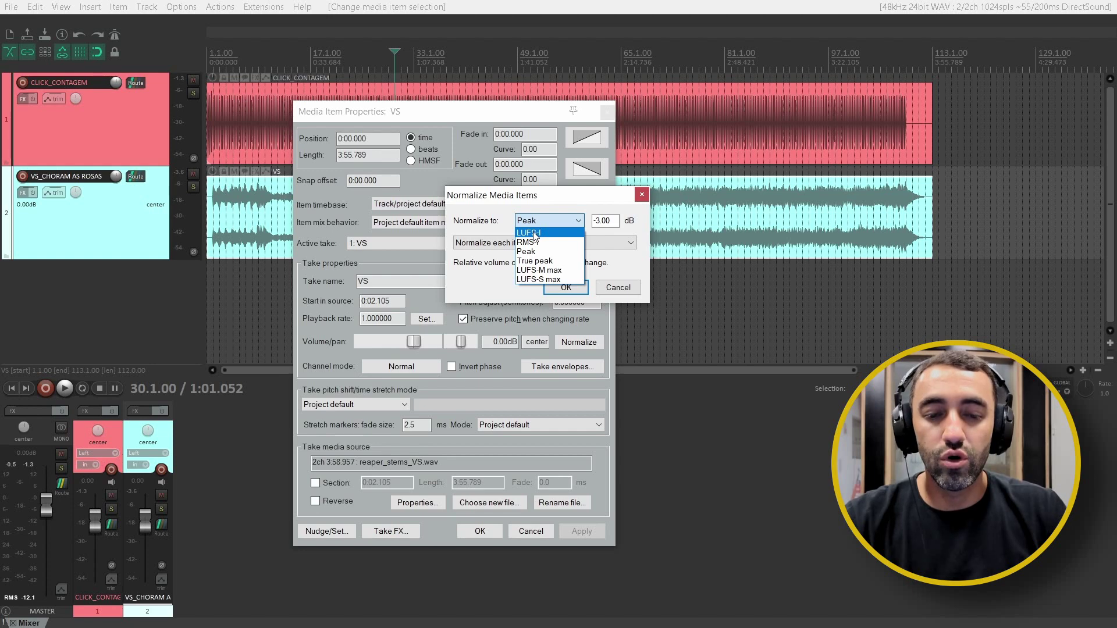
click(533, 233)
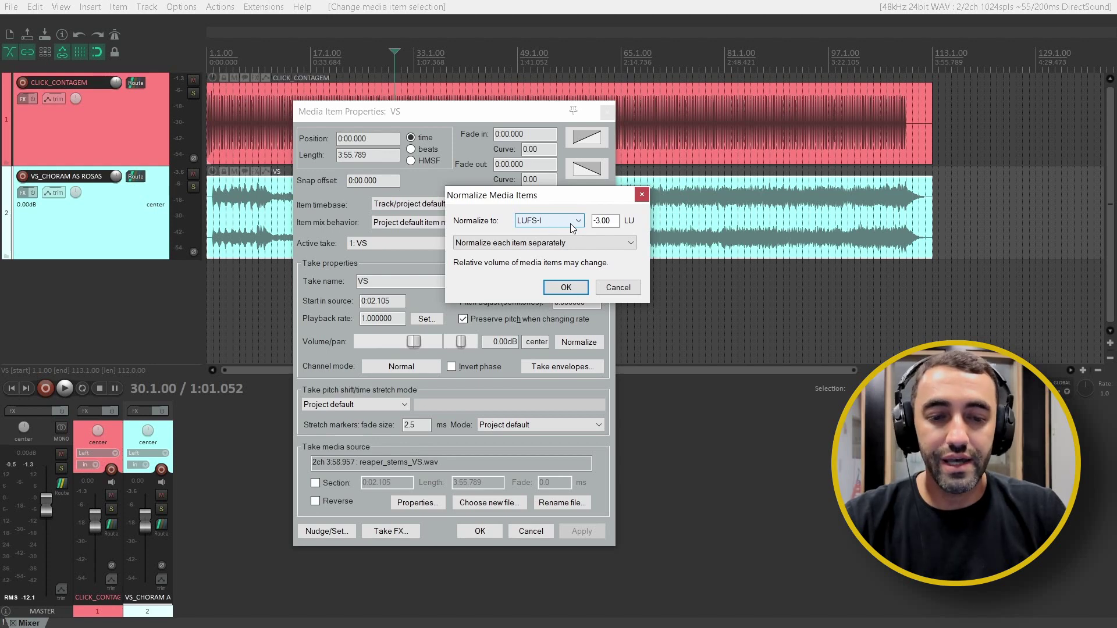
double_click(608, 222)
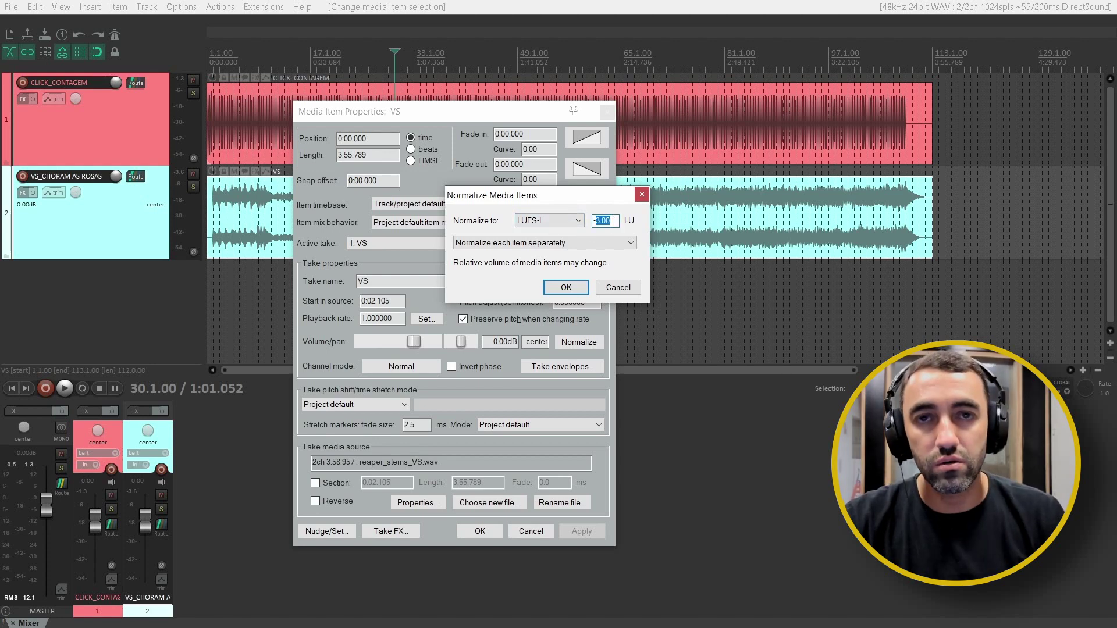
text(-10)
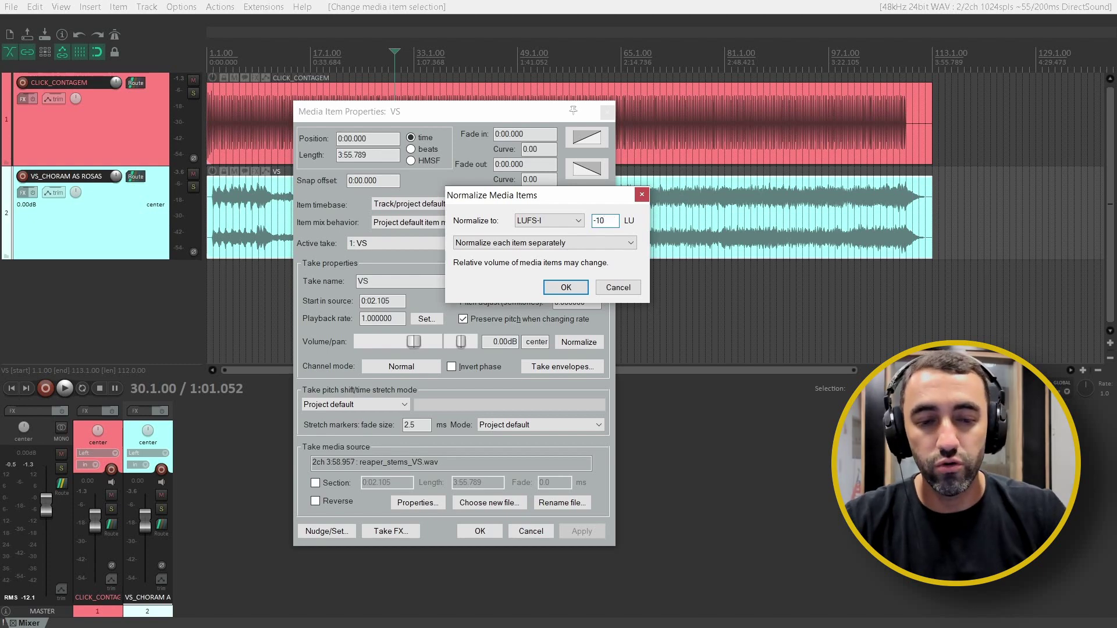
click(579, 243)
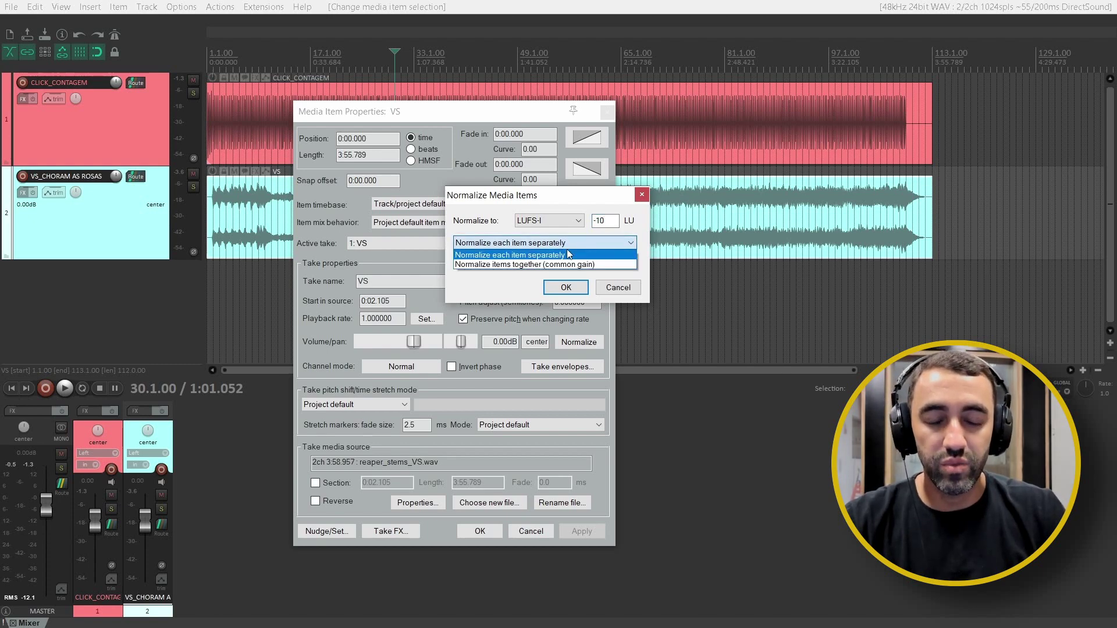
click(568, 254)
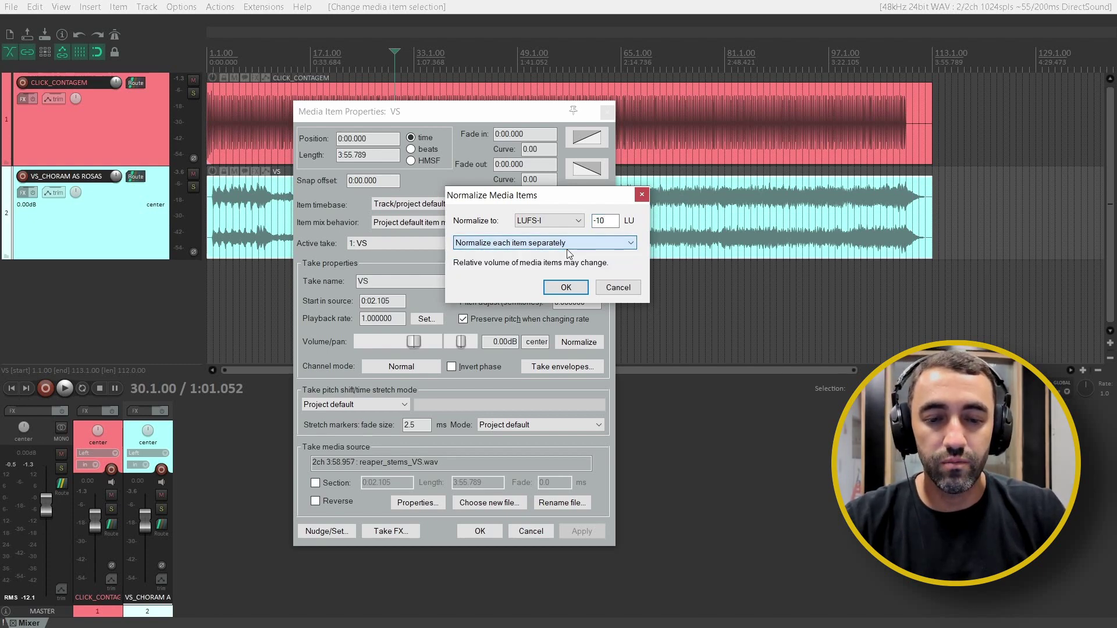
click(567, 288)
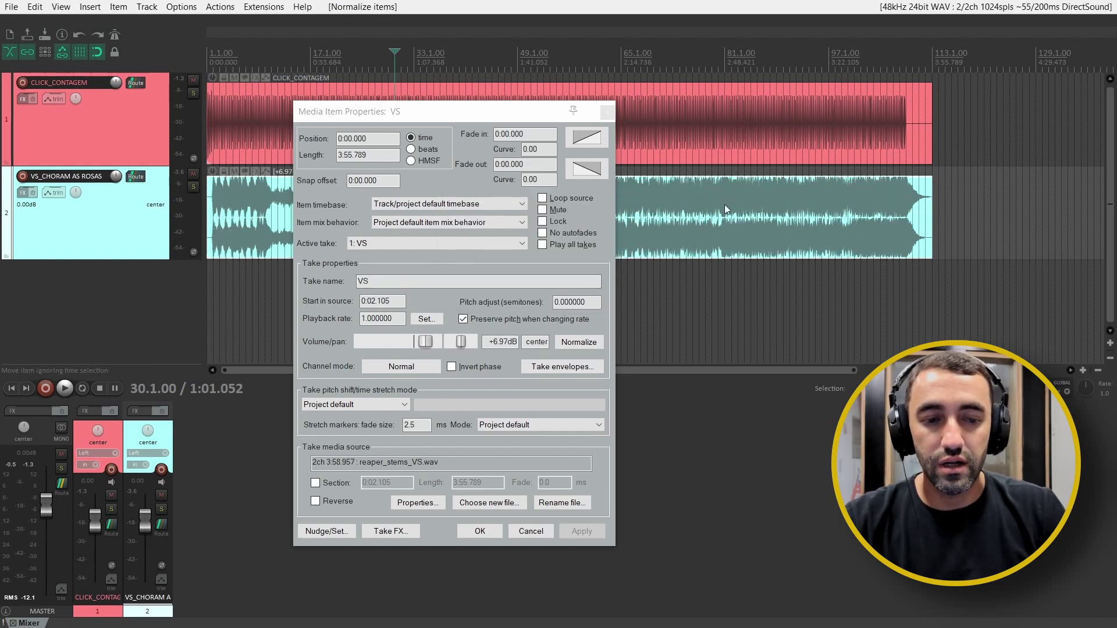
click(491, 531)
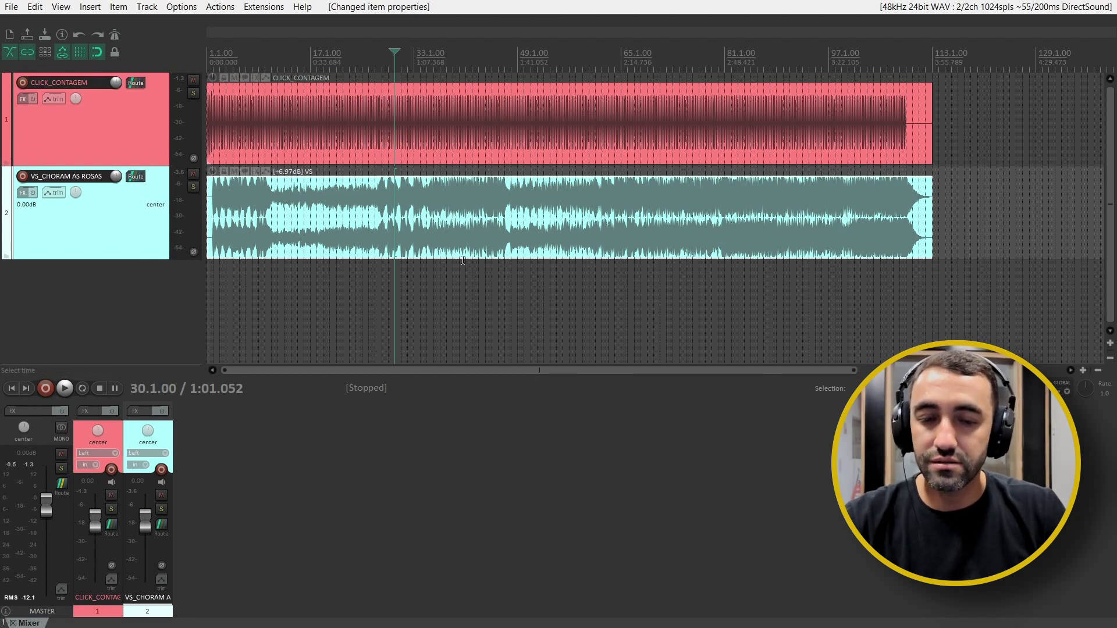
Audition the VS_CHORAM AS ROSAS track in solo from bar 35 and reset the peak readings on the master and track meters
click(427, 58)
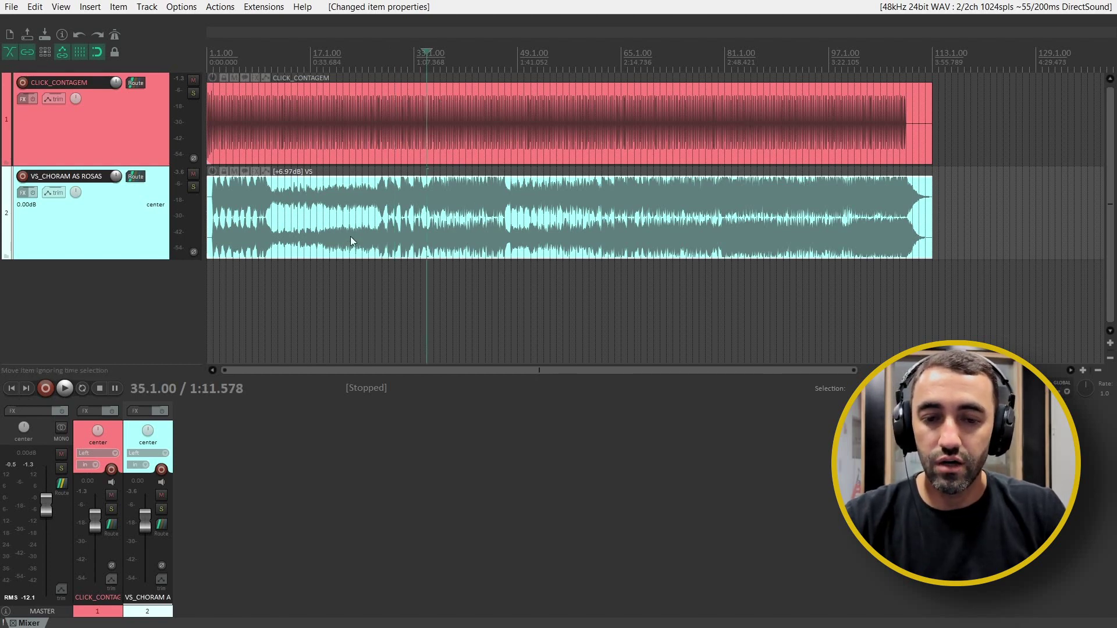
click(194, 186)
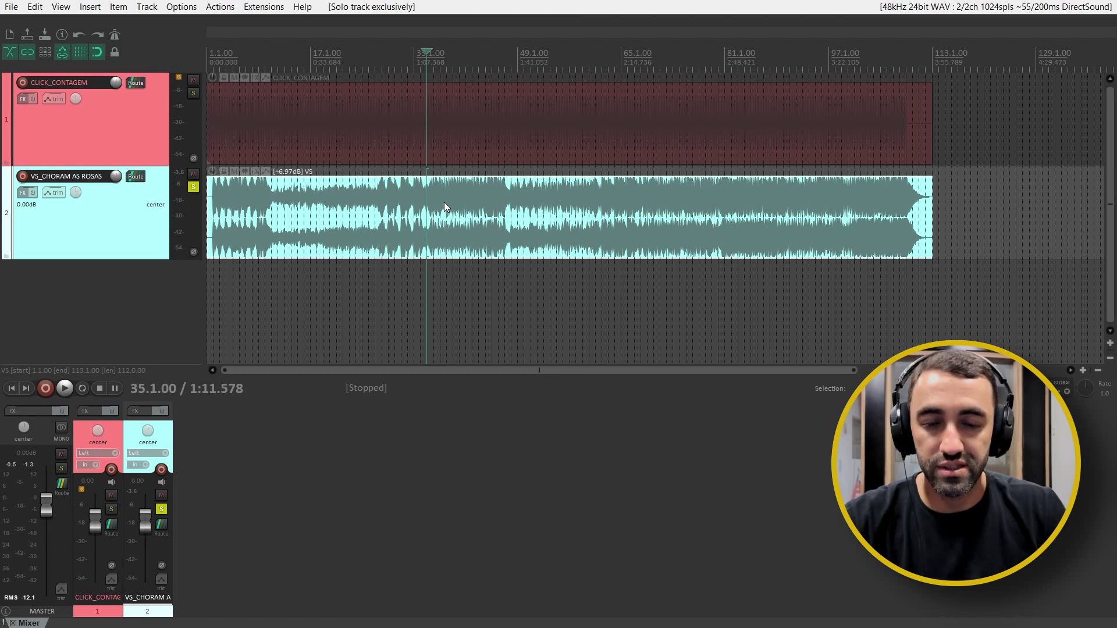
key(space)
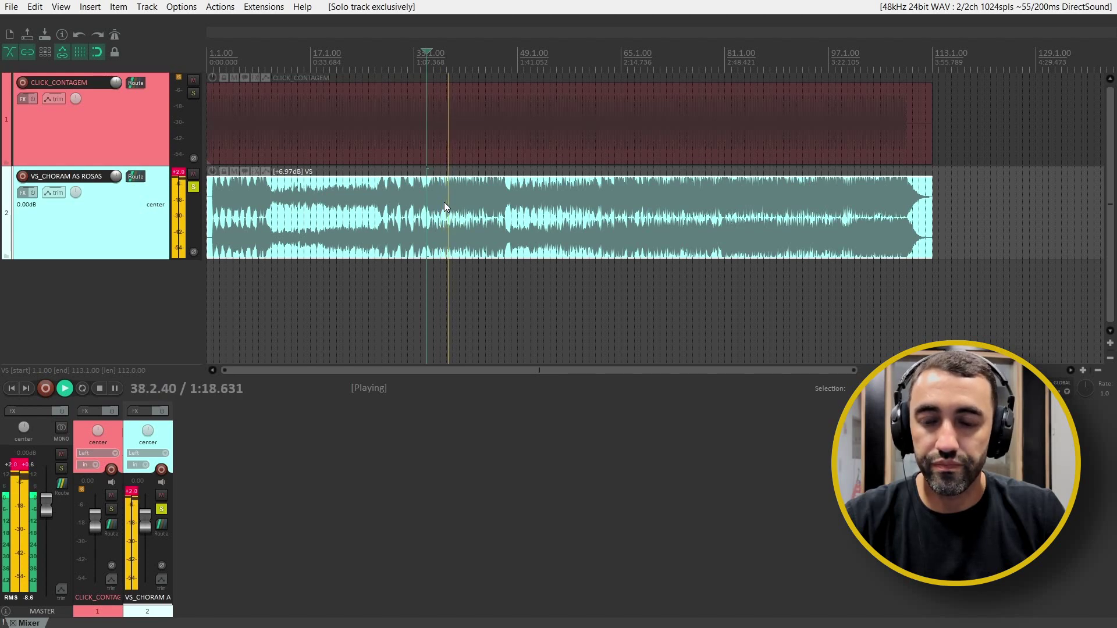
key(space)
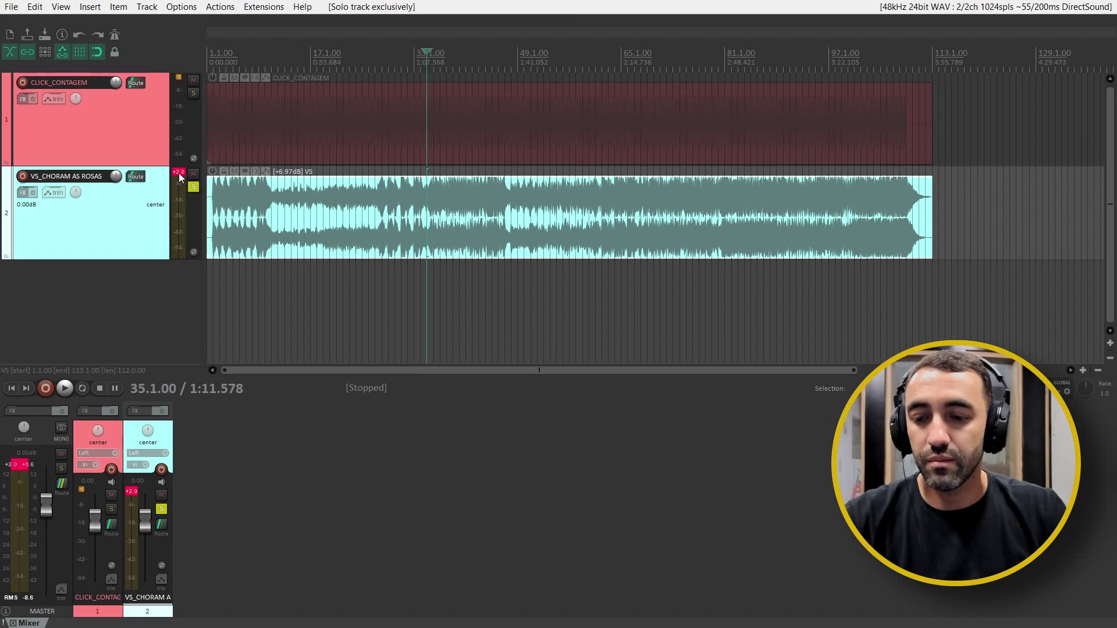
click(13, 466)
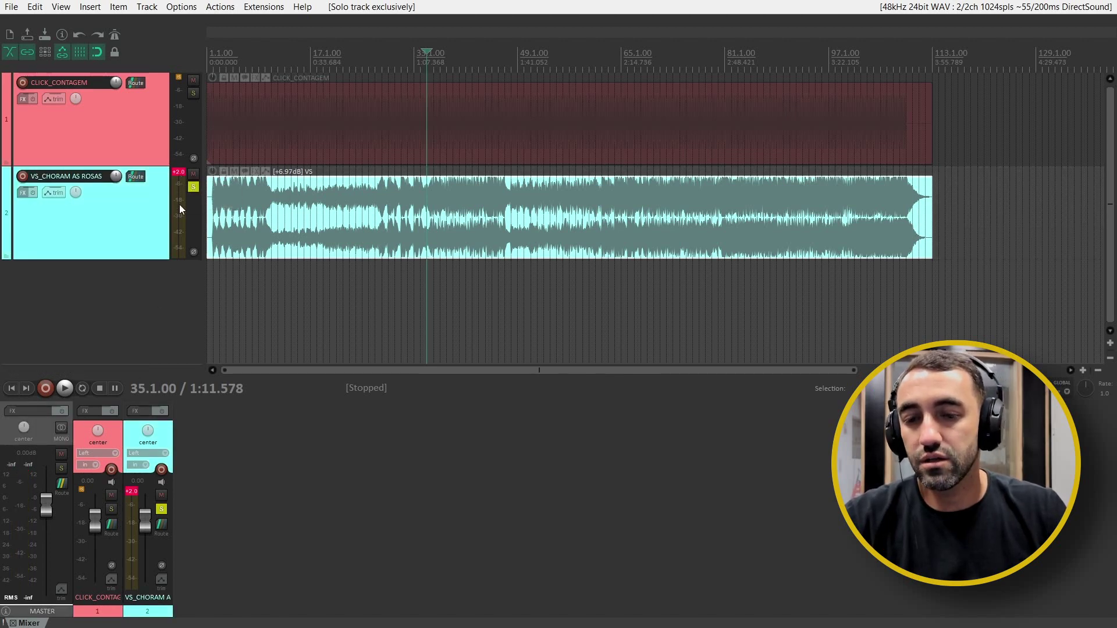
click(179, 173)
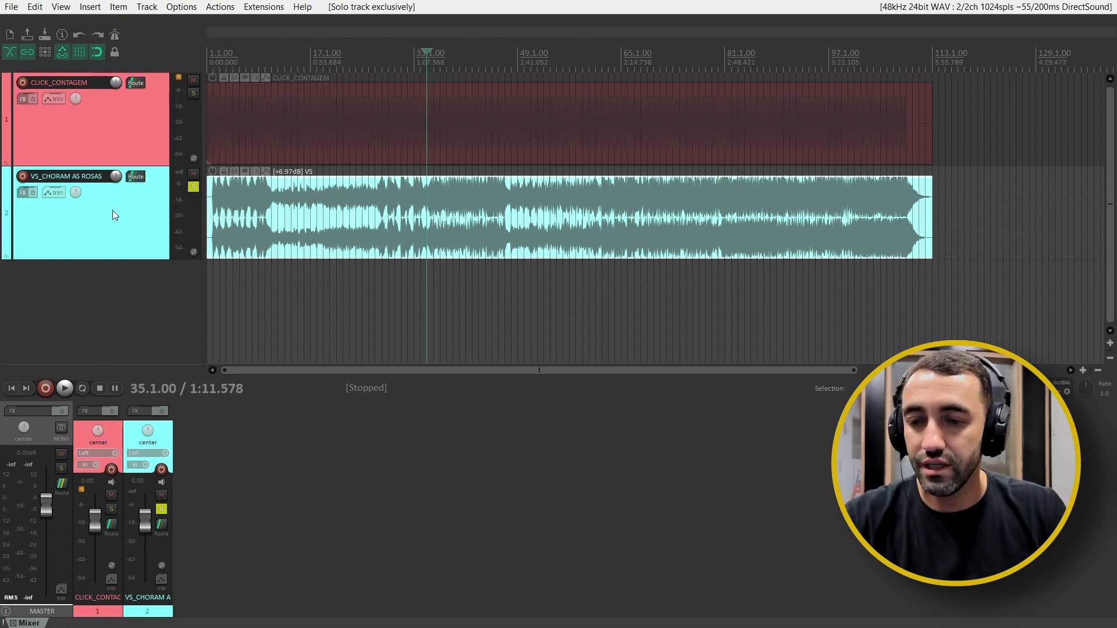
Add the JS: Event Horizon Limiter/Clipper effect to the VS_CHORAM AS ROSAS track
click(18, 193)
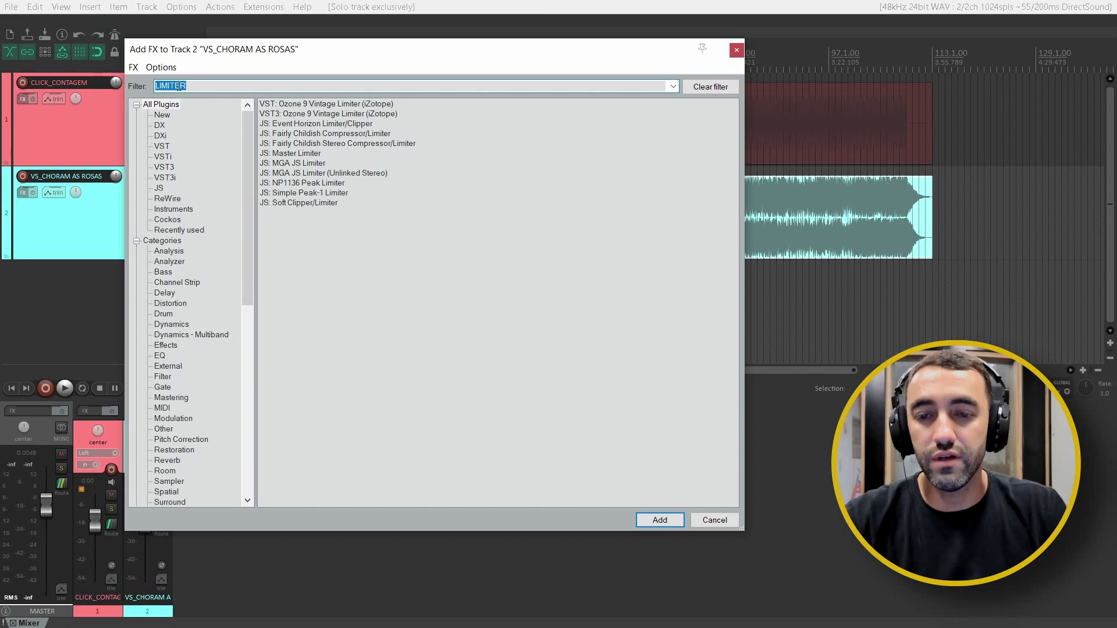
click(280, 124)
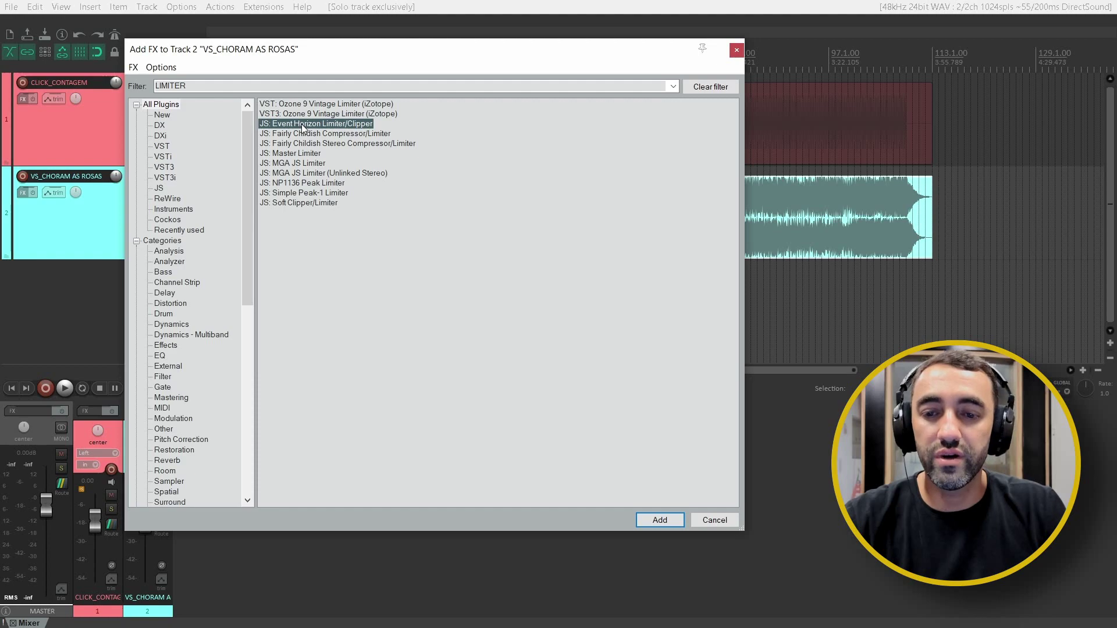
double_click(302, 124)
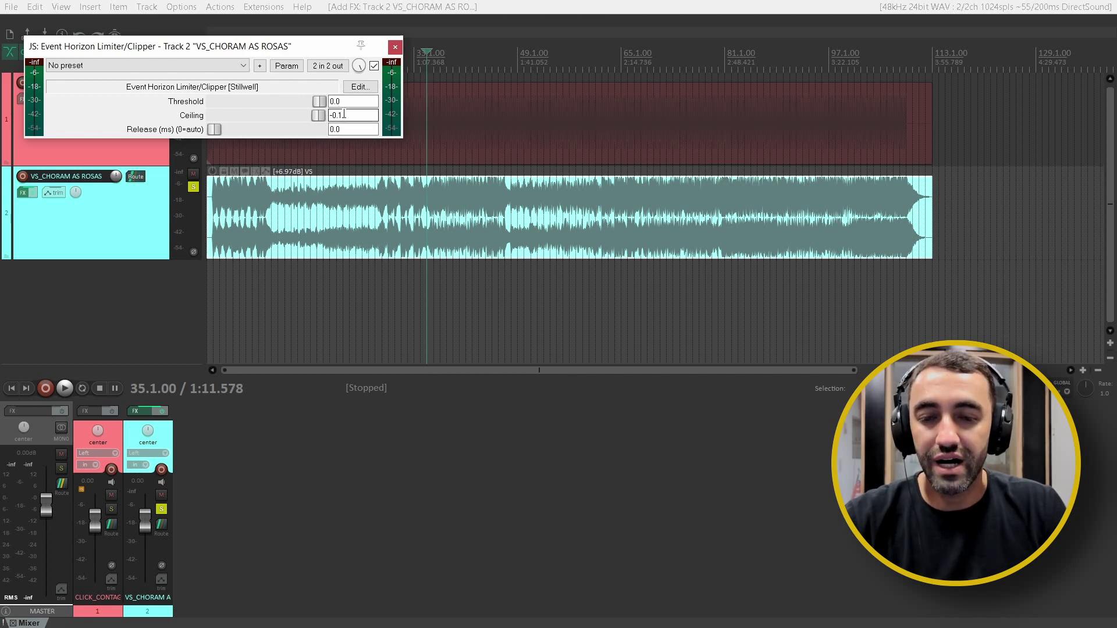
Set the limiter's ceiling to -1 and close the effect window
drag(321, 120, 337, 118)
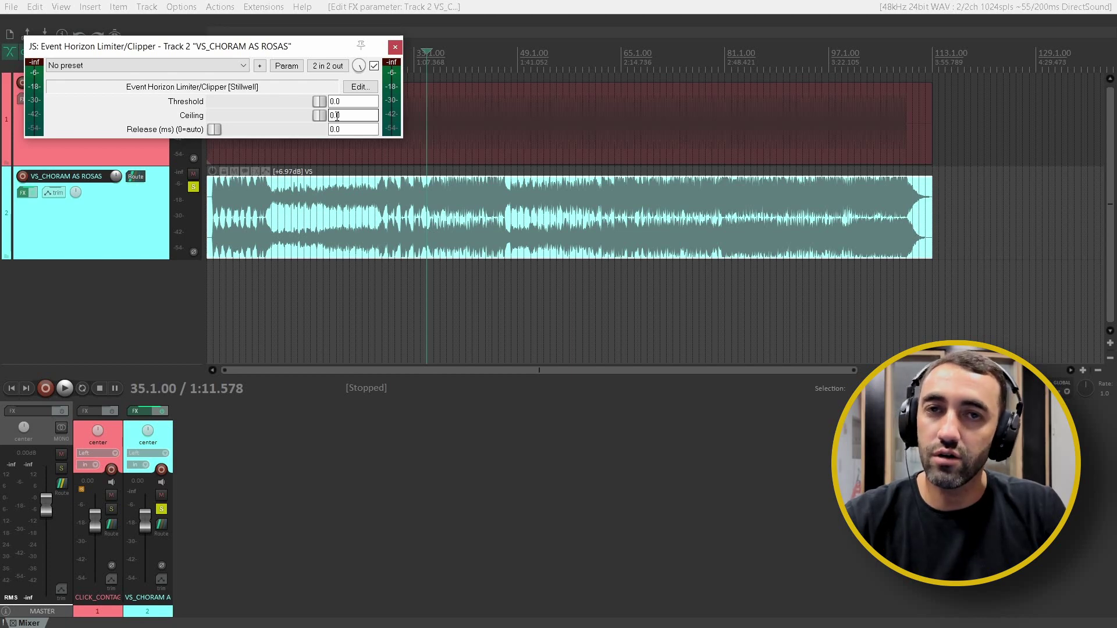
double_click(336, 116)
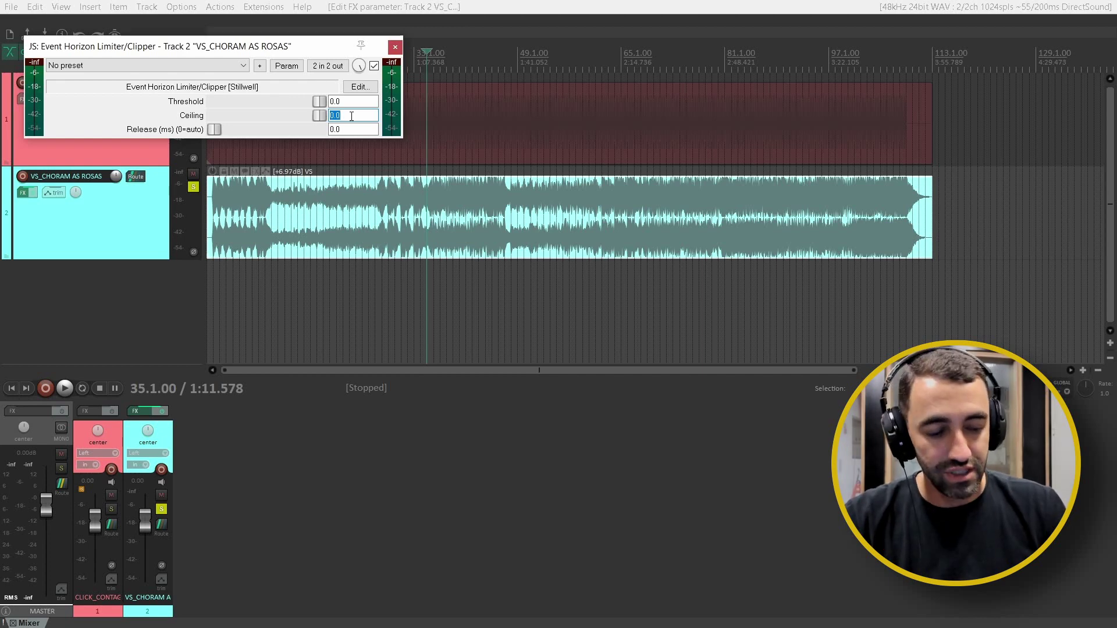
text(-3)
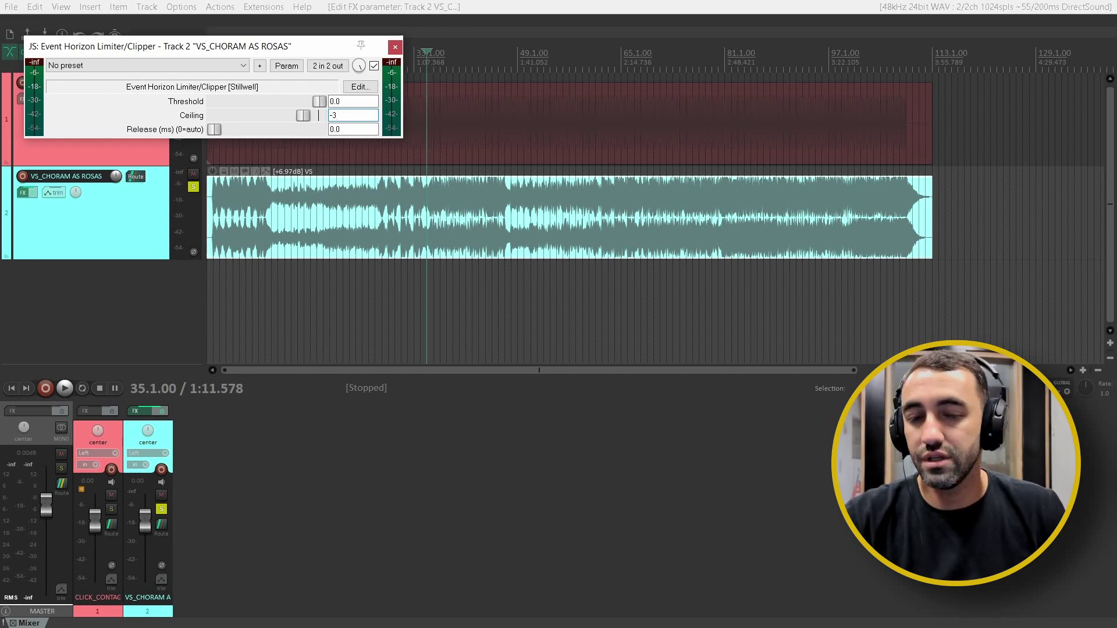
key(Return)
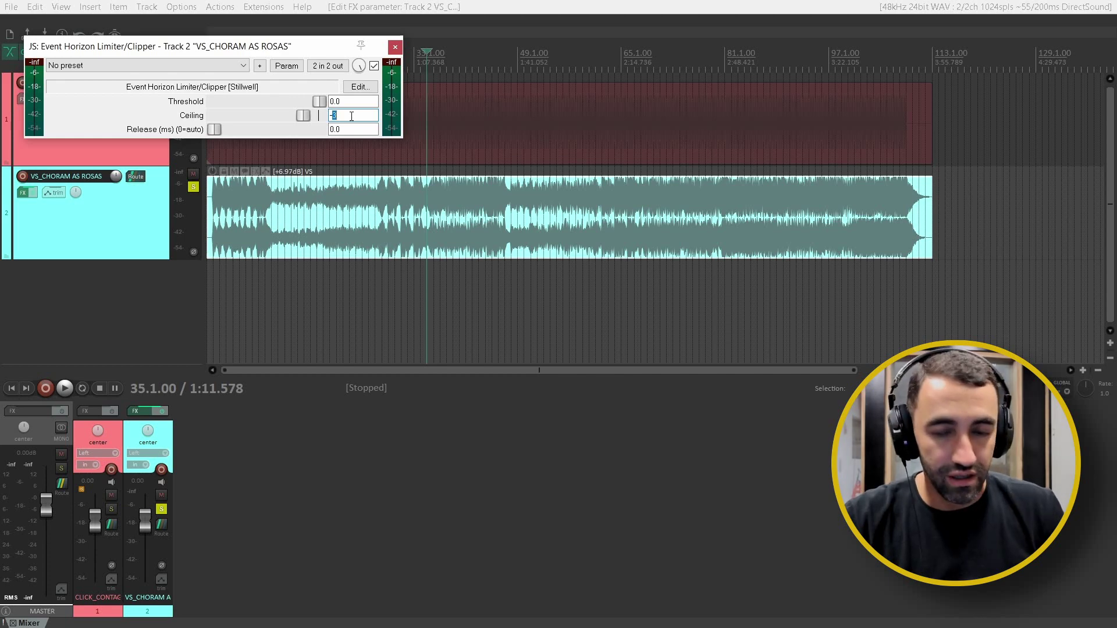
text(-1)
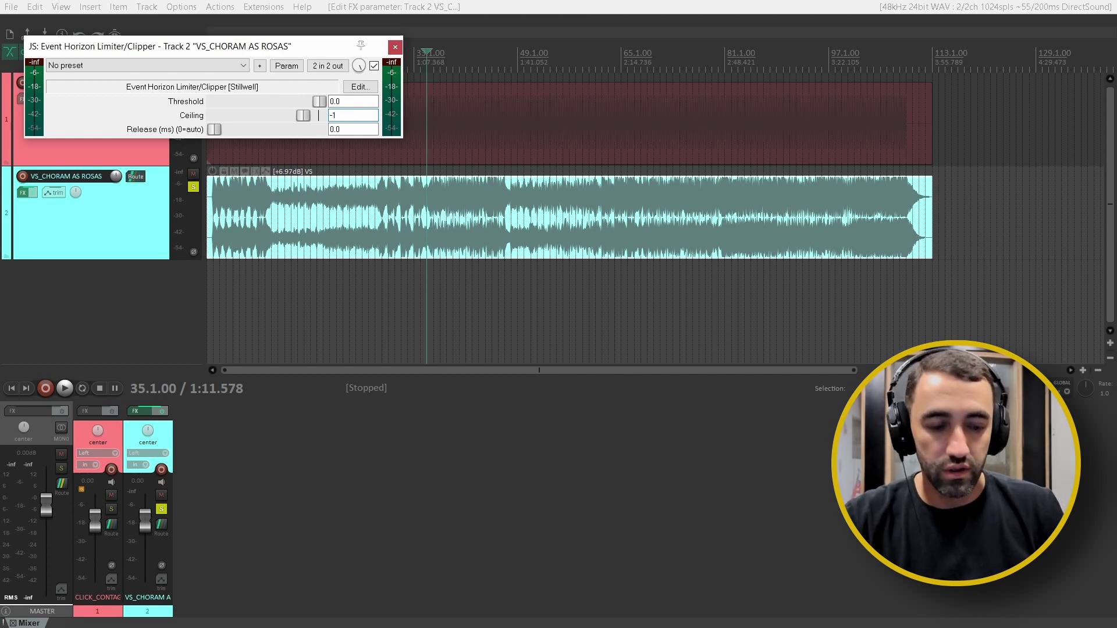
key(Escape)
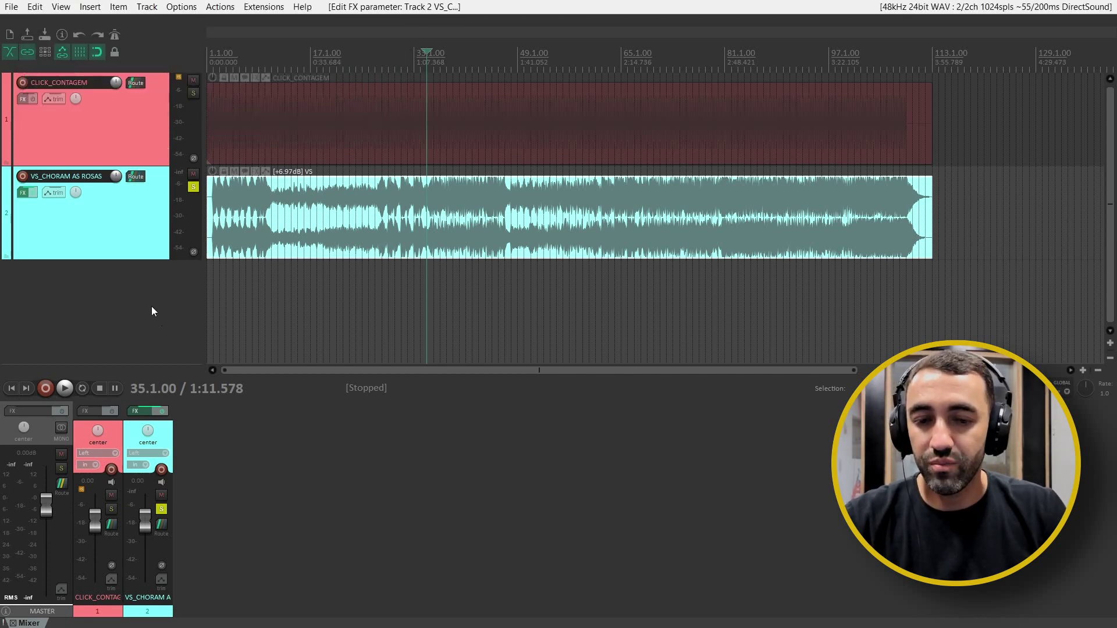
Play the limited VS_CHORAM AS ROSAS track from bar 35 to check its peak level, and take it out of solo
key(space)
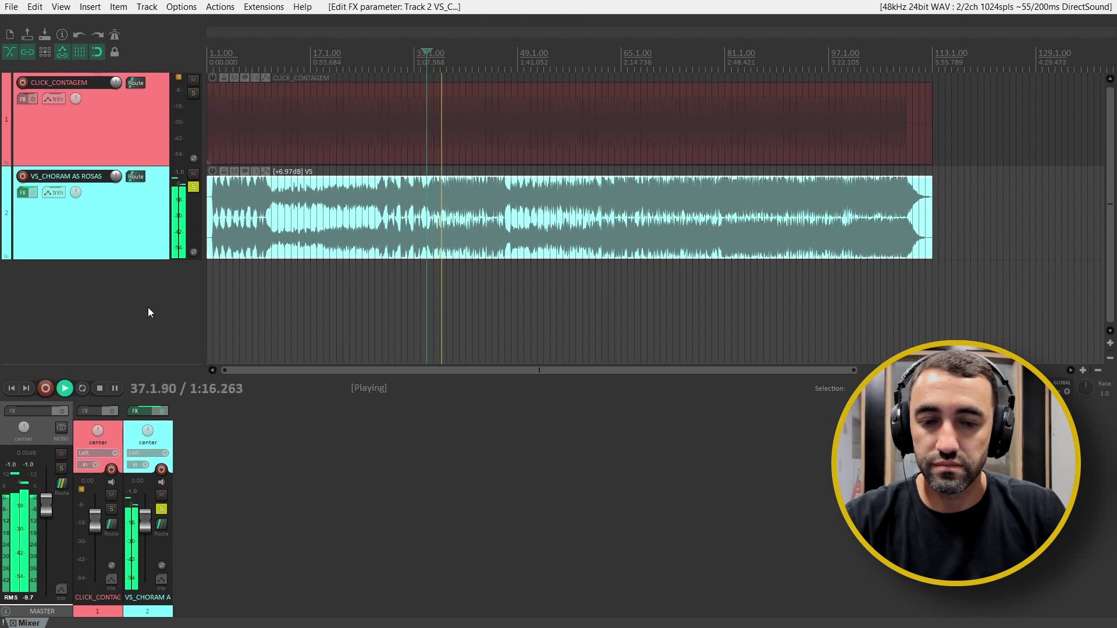
key(space)
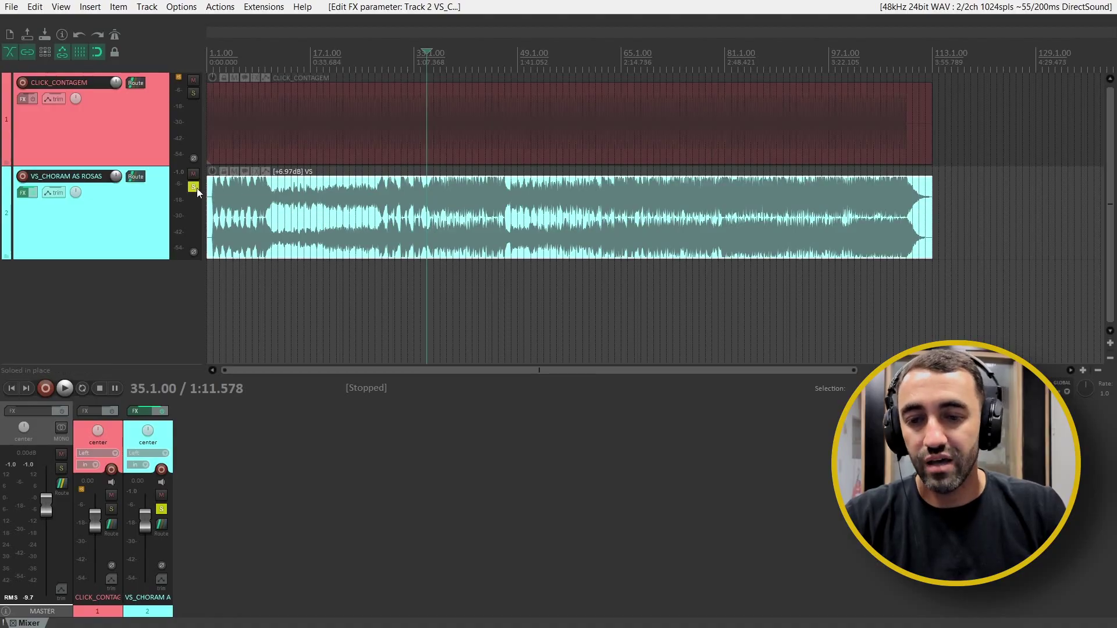
click(196, 188)
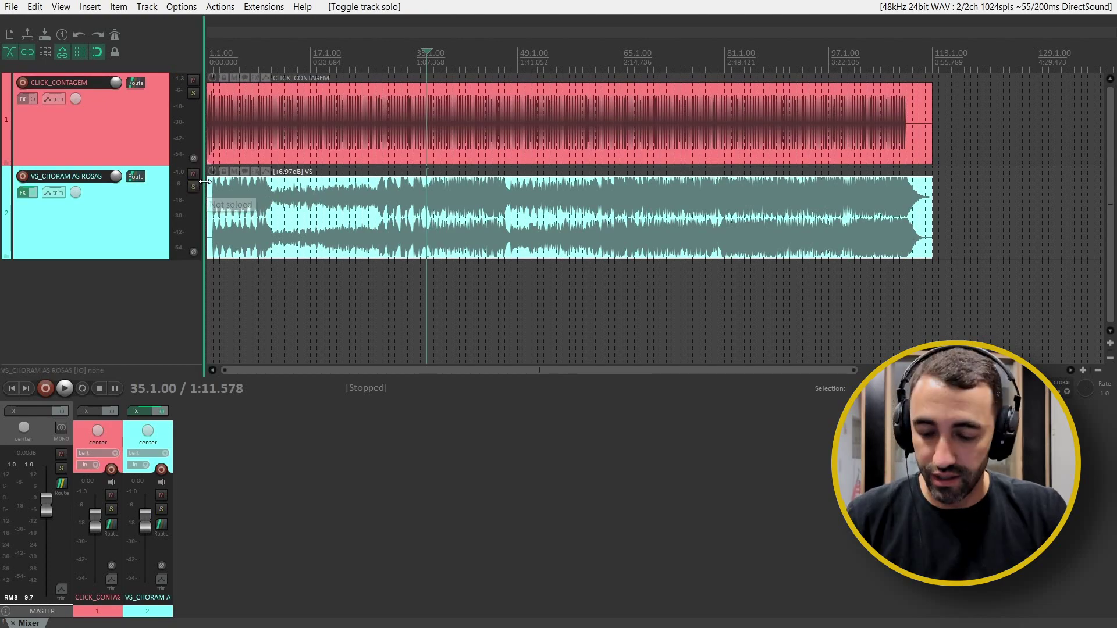
Solo the CLICK_CONTAGEM track exclusively and examine its click and count-in waveform at the project start
ctrl+alt+click(193, 94)
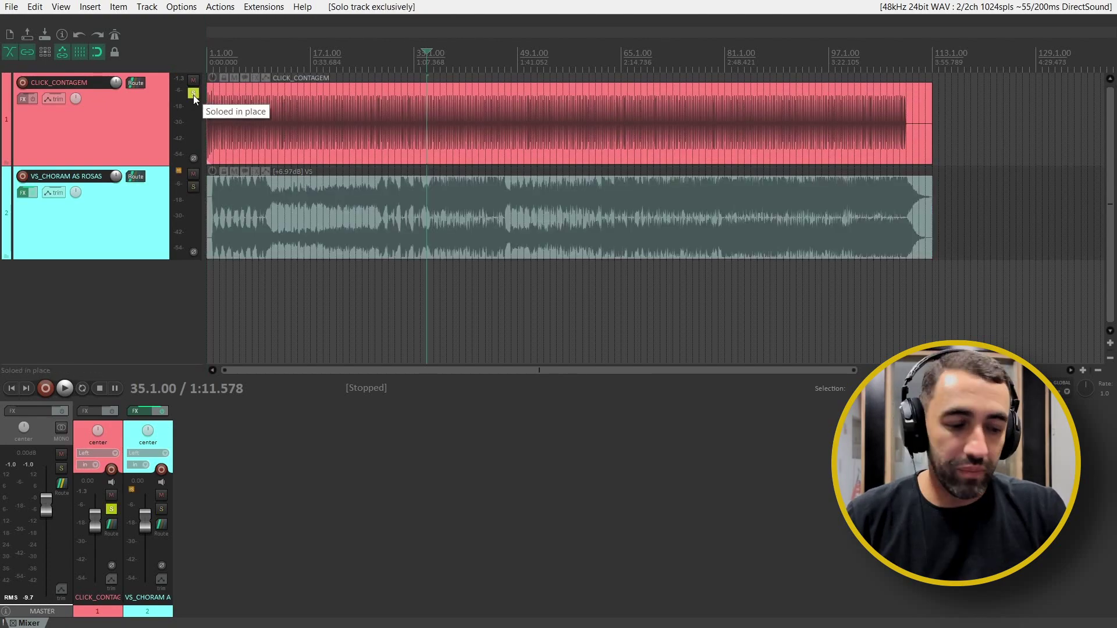
key(Home)
scroll(351, 189, up, 8)
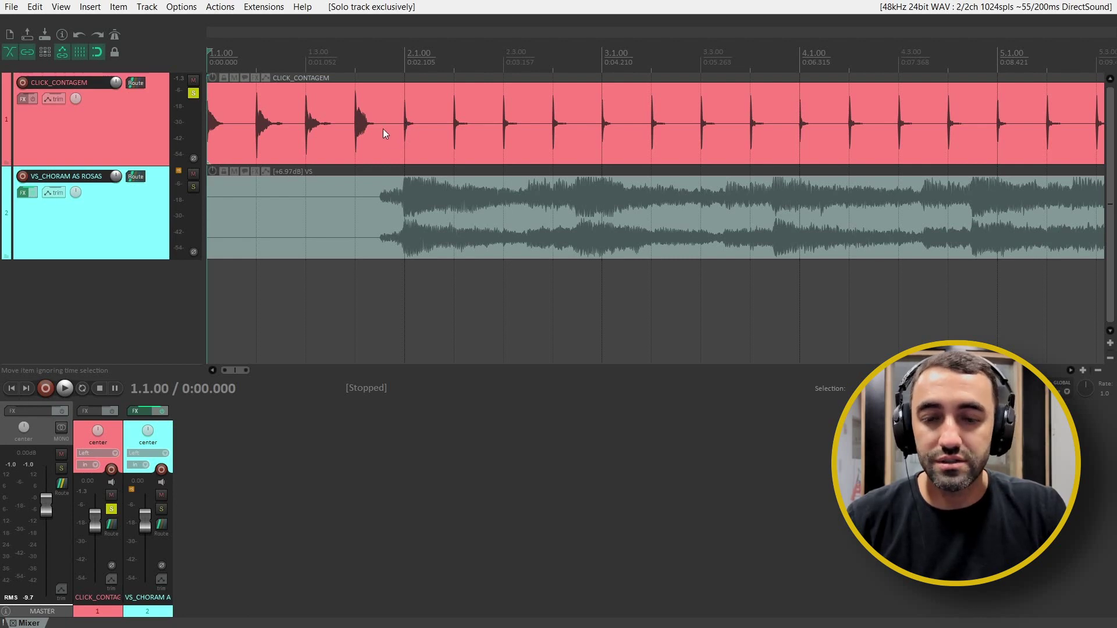
scroll(383, 129, down, 8)
Normalize the CLICK_CONTAGEM media item by True peak, with each item normalized separately
double_click(322, 126)
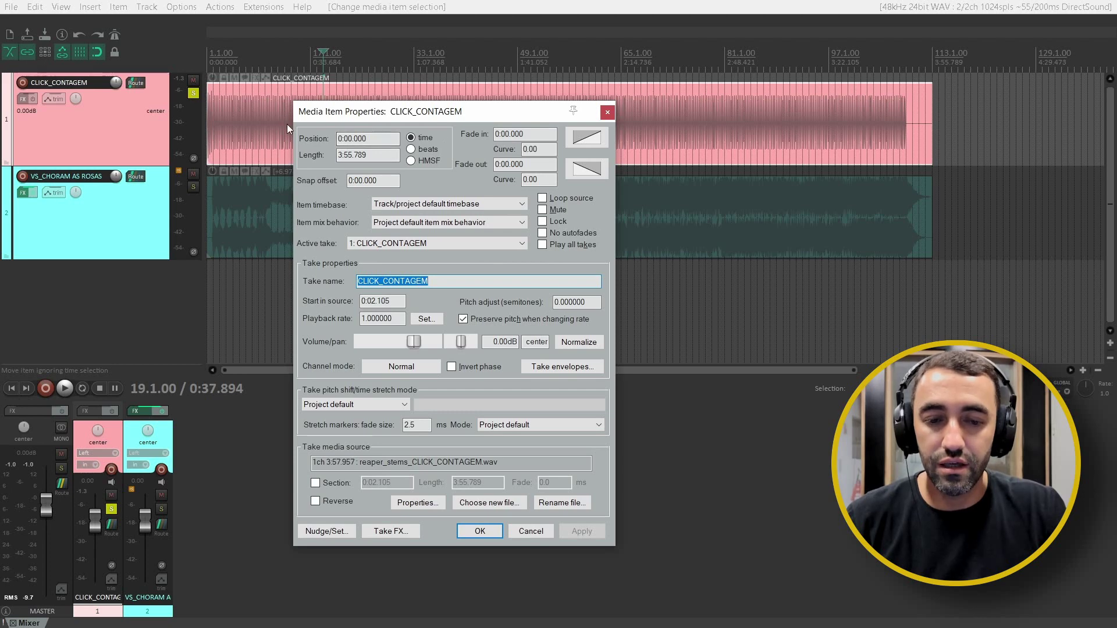
click(581, 342)
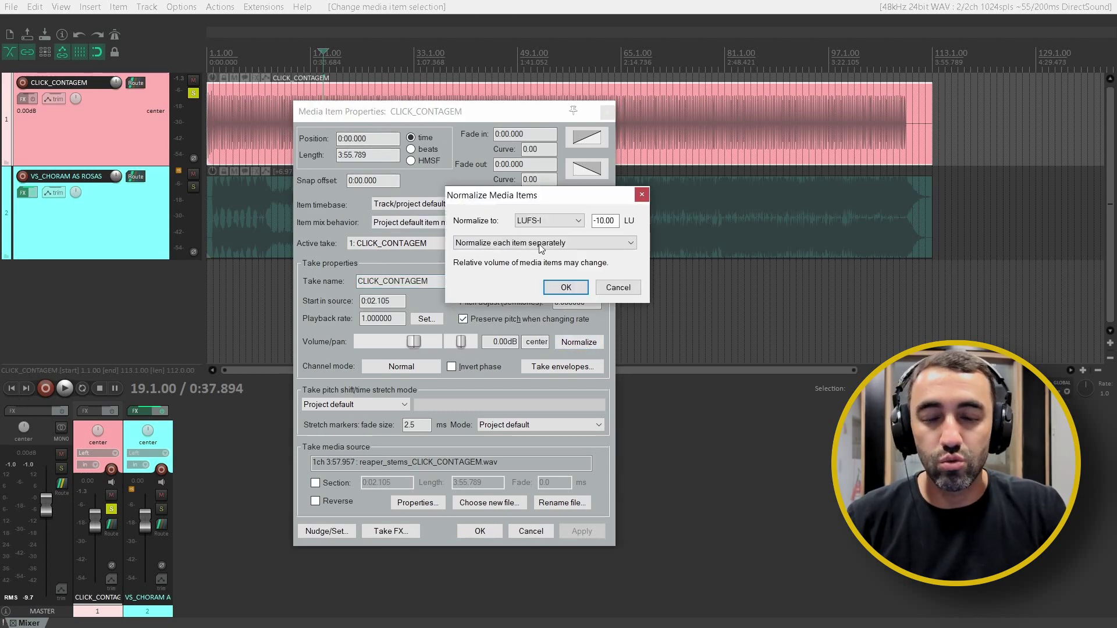
click(561, 222)
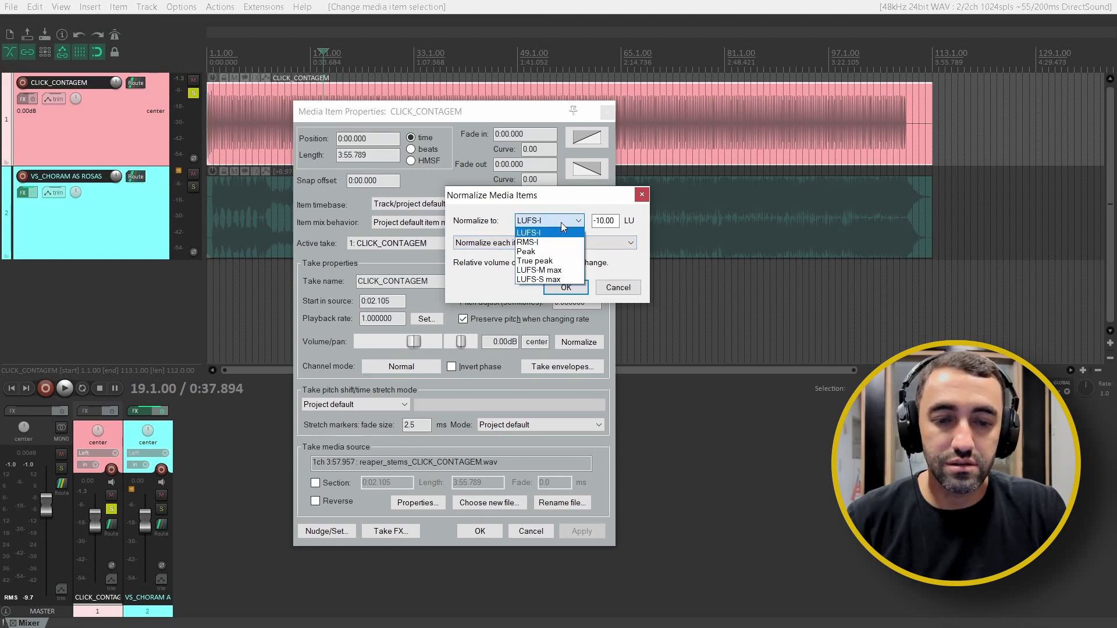
click(533, 260)
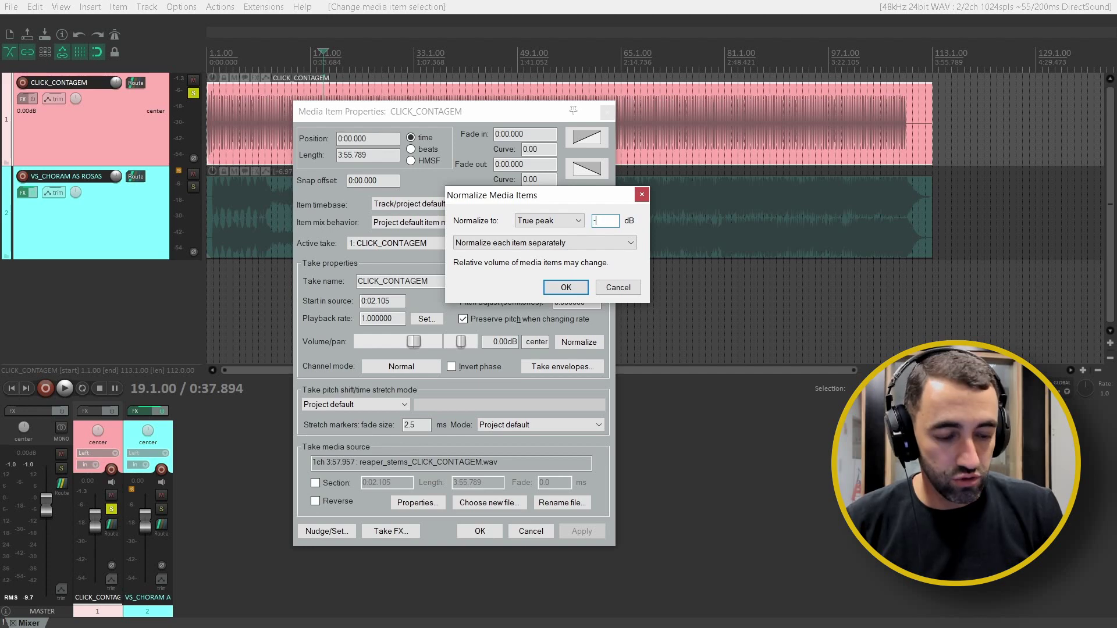
key(Return)
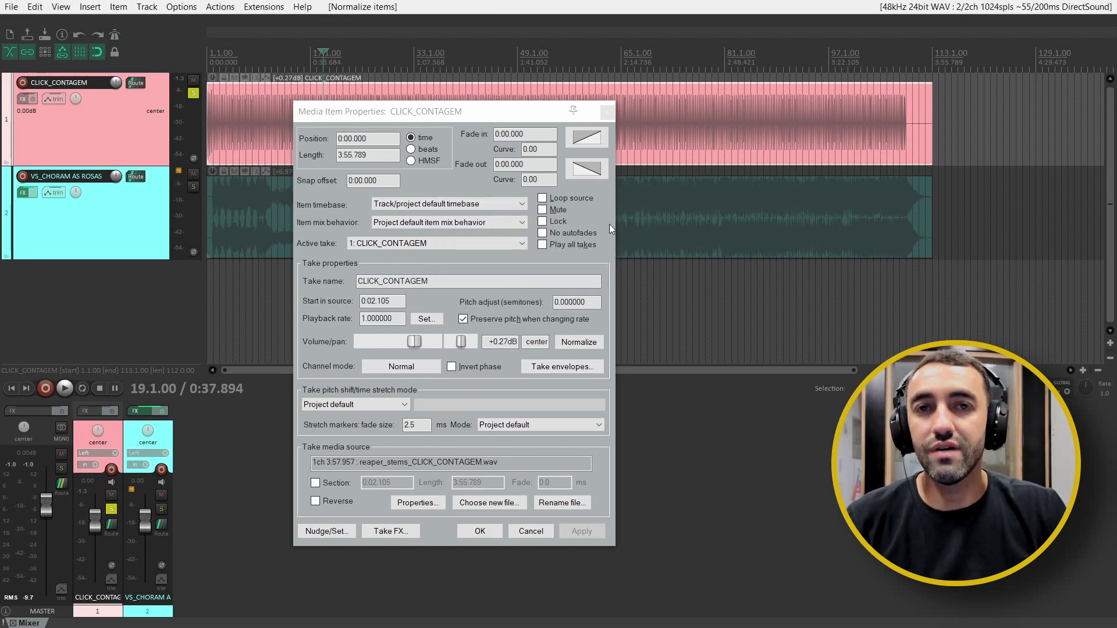
Accept the CLICK_CONTAGEM item's properties and return to the project start
click(489, 531)
scroll(274, 199, up, 5)
key(Home)
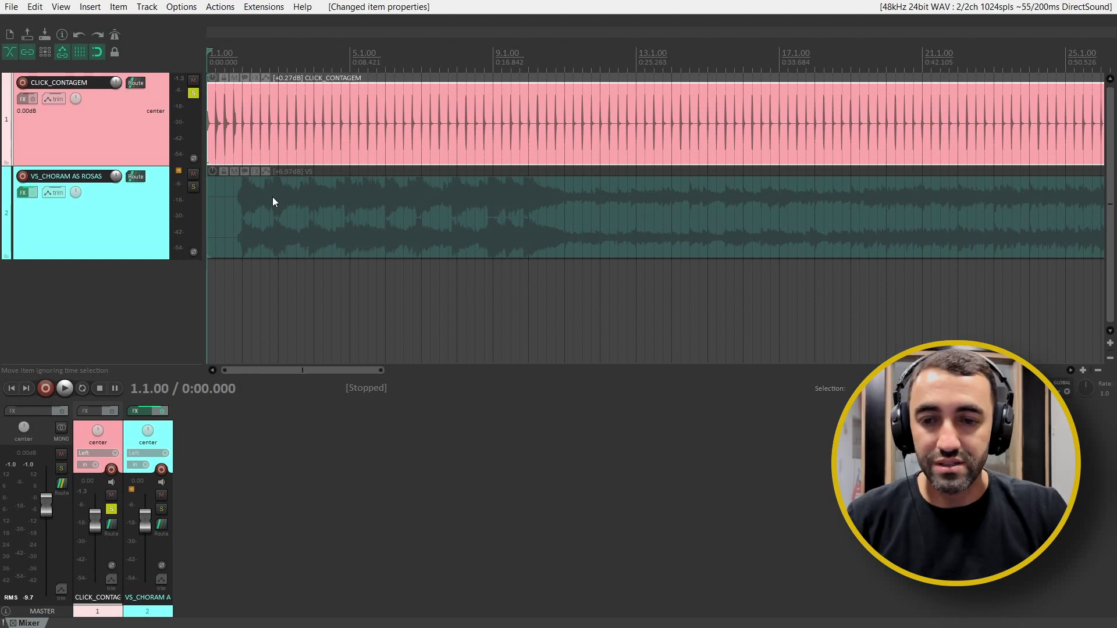
Play the normalized CLICK_CONTAGEM track from the project start to check its click and count-in level
scroll(290, 181, up, 3)
scroll(290, 183, down, 3)
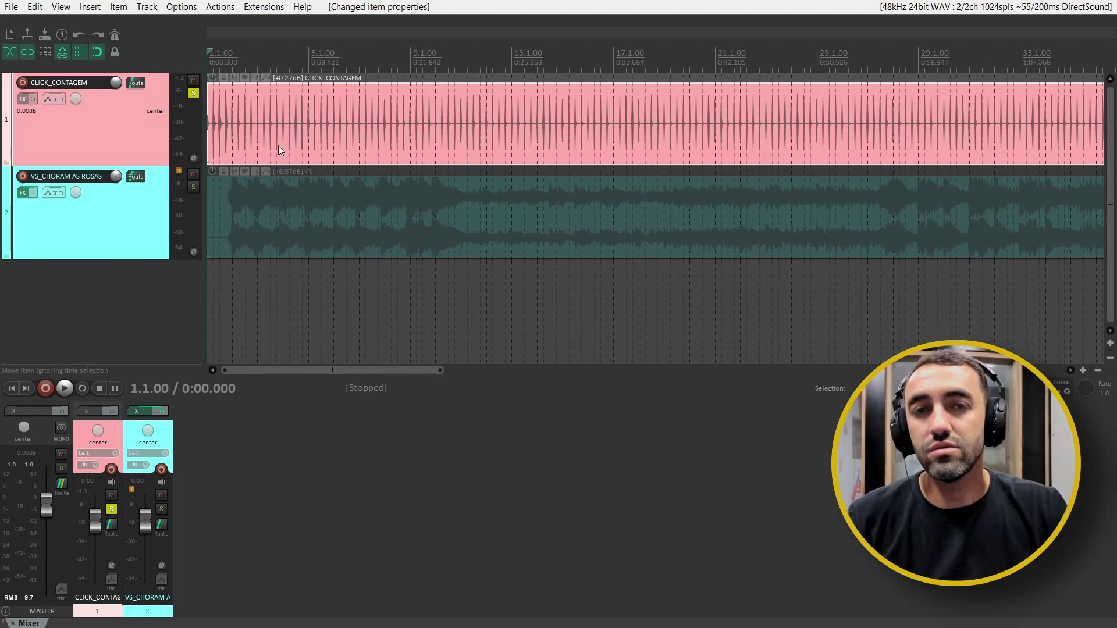
key(space)
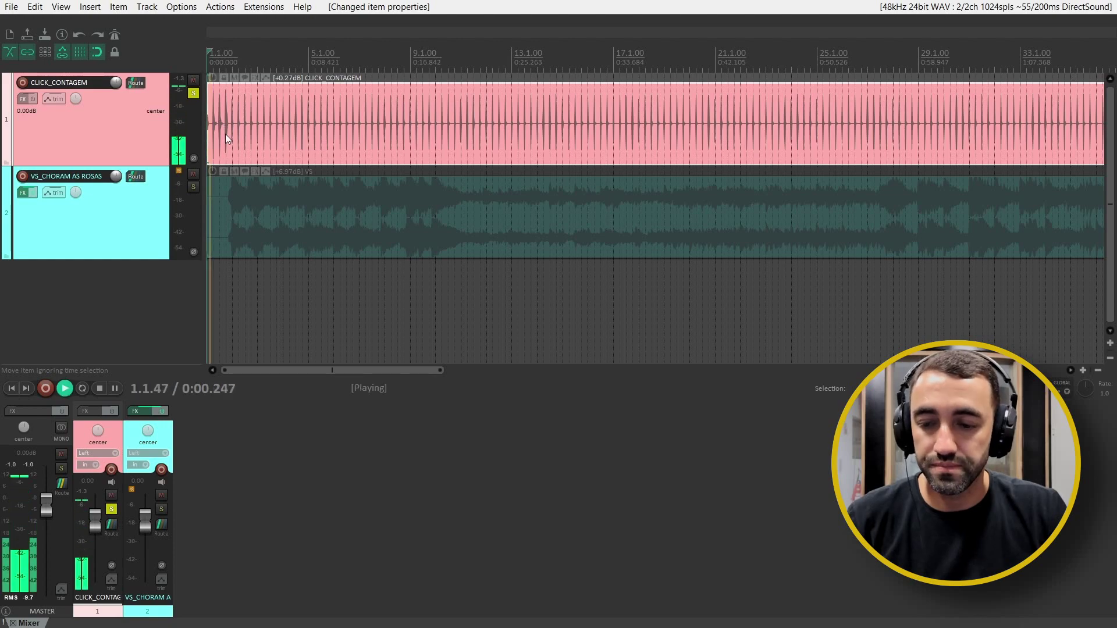
scroll(264, 145, up, 3)
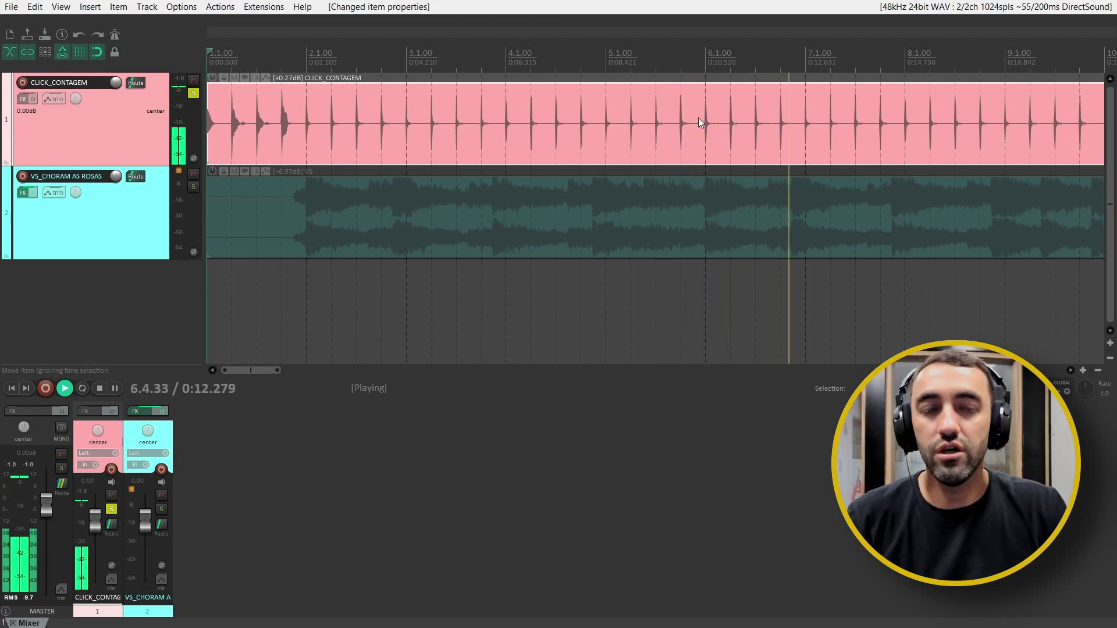
scroll(692, 124, down, 3)
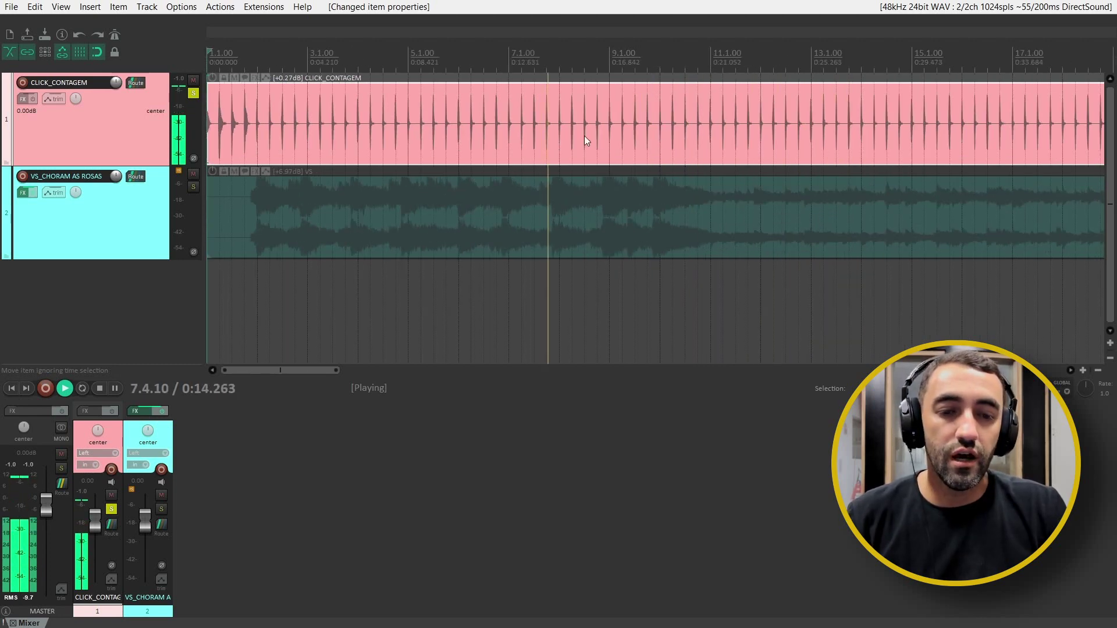
key(space)
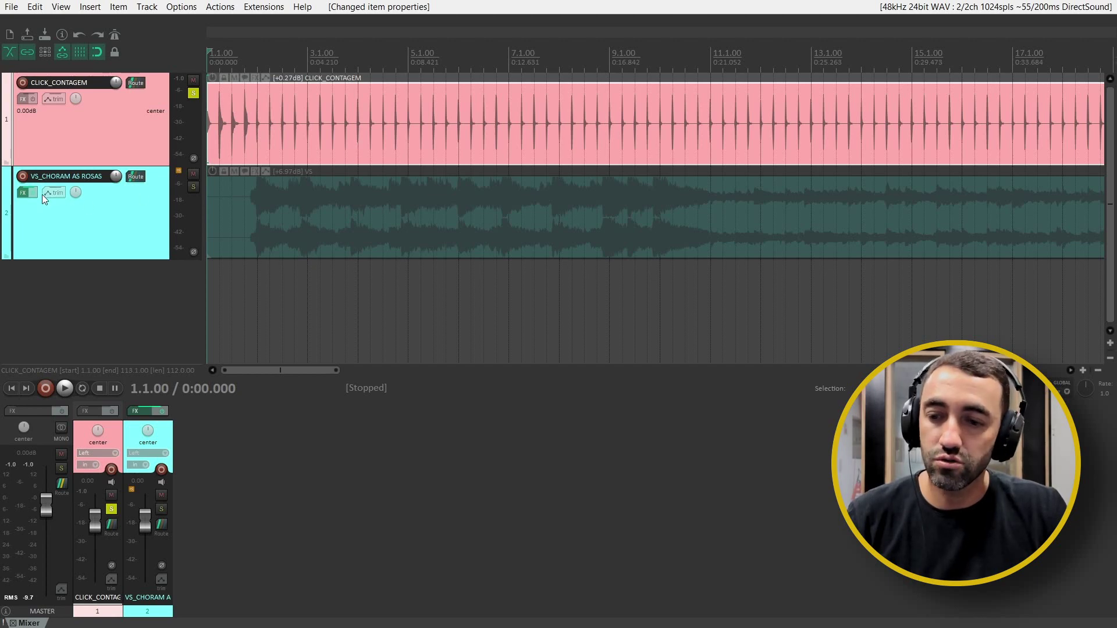
Review the limiter's ceiling on the VS_CHORAM AS ROSAS track and close its effect window
click(25, 192)
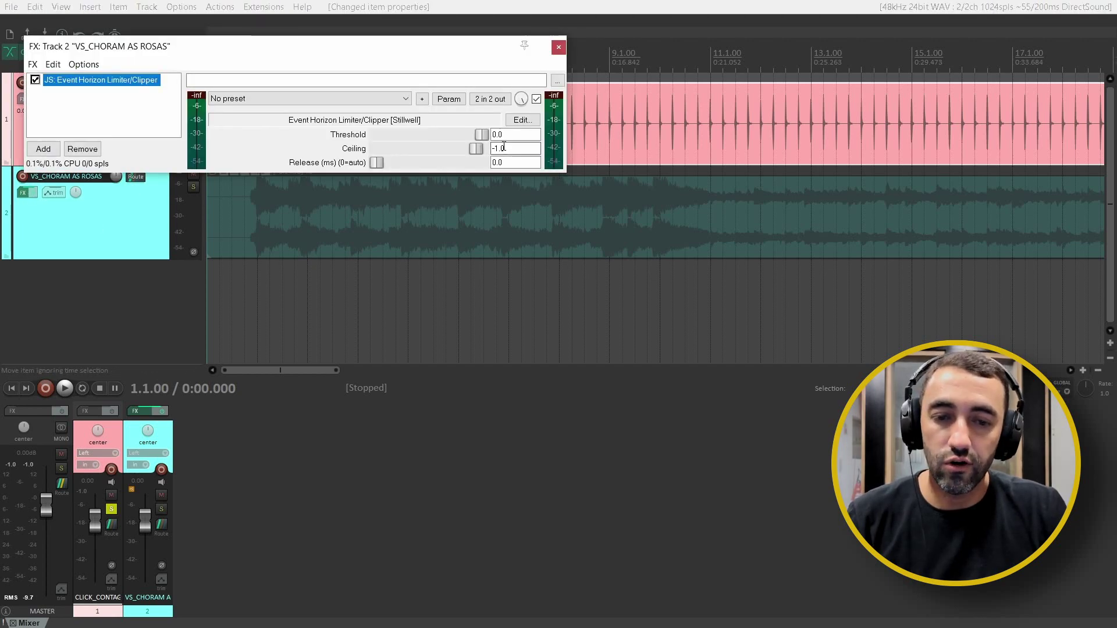
click(559, 47)
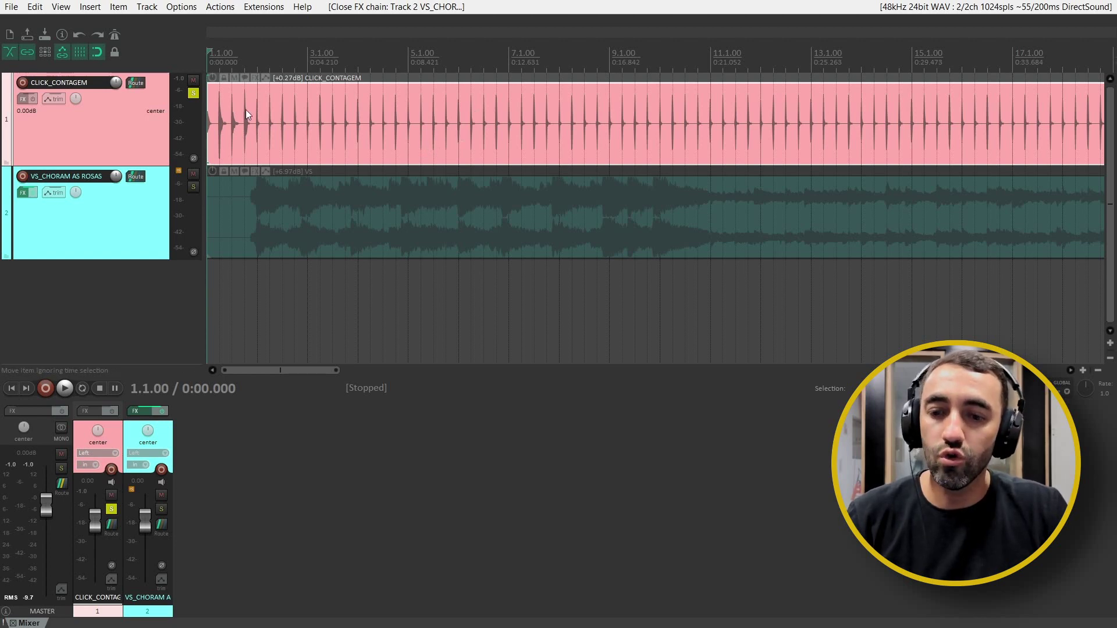
Take CLICK_CONTAGEM out of solo and play both tracks from bar 68 to check the master peak level, resetting the meter when done
click(193, 95)
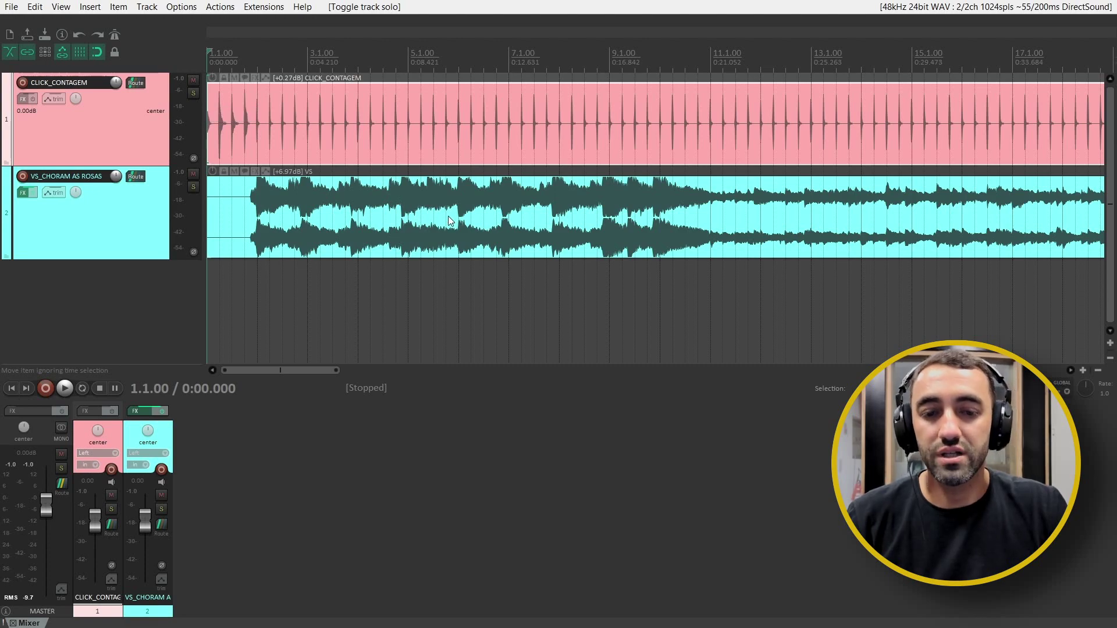
scroll(632, 126, down, 5)
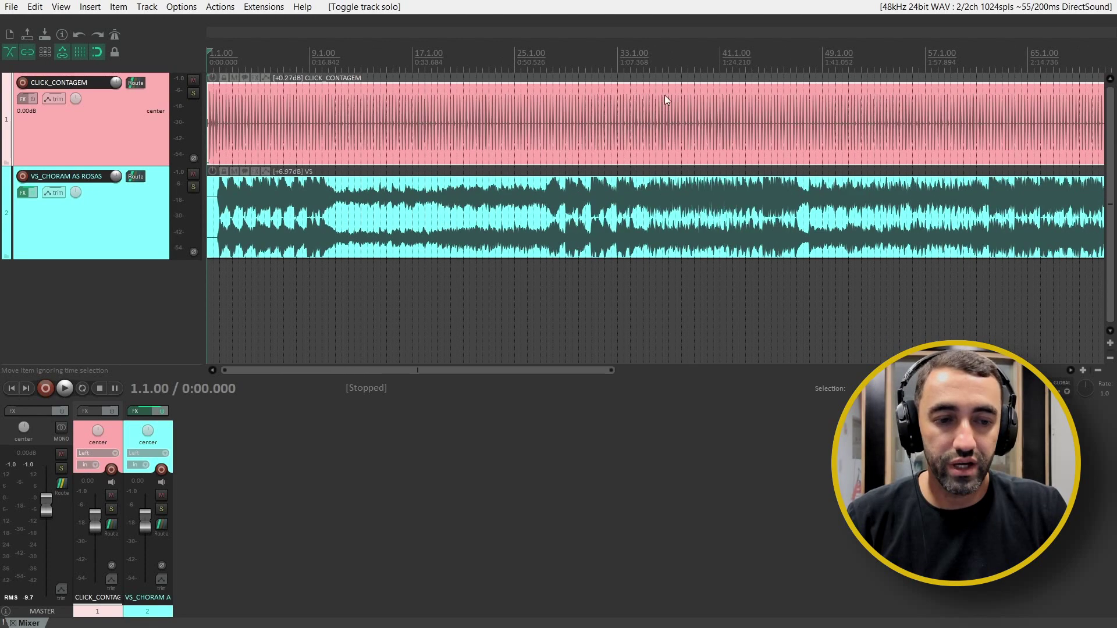
click(814, 77)
key(space)
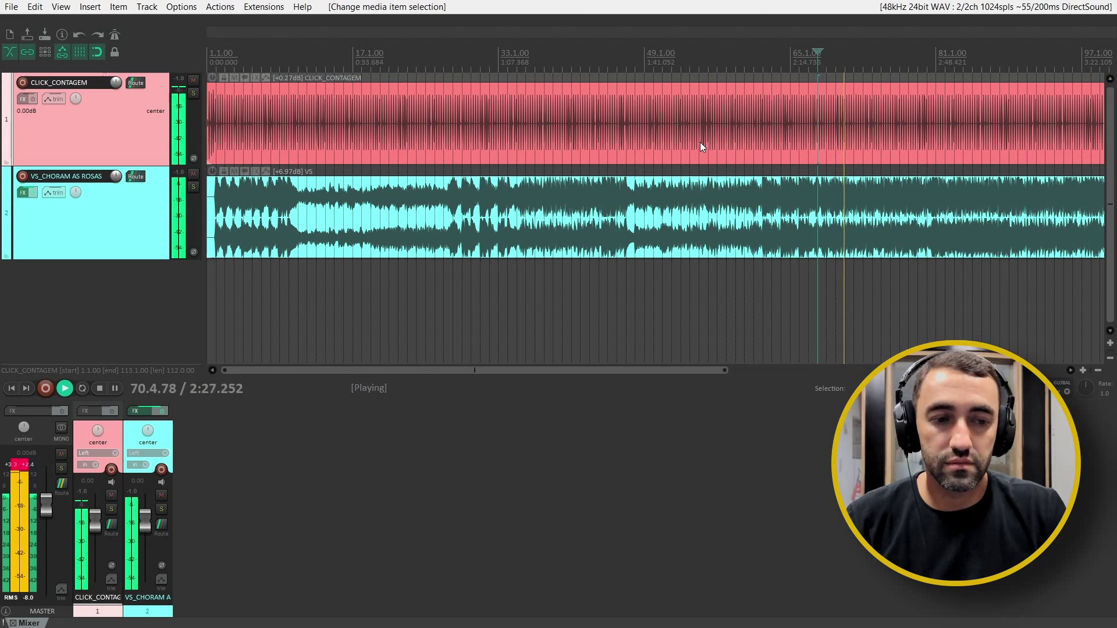
key(space)
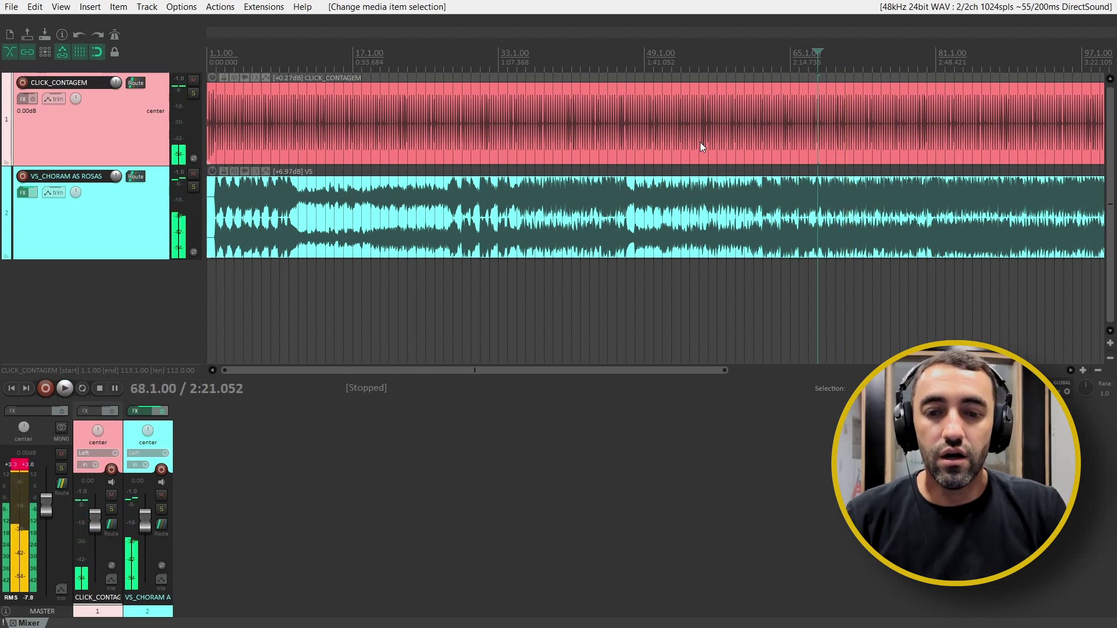
click(31, 469)
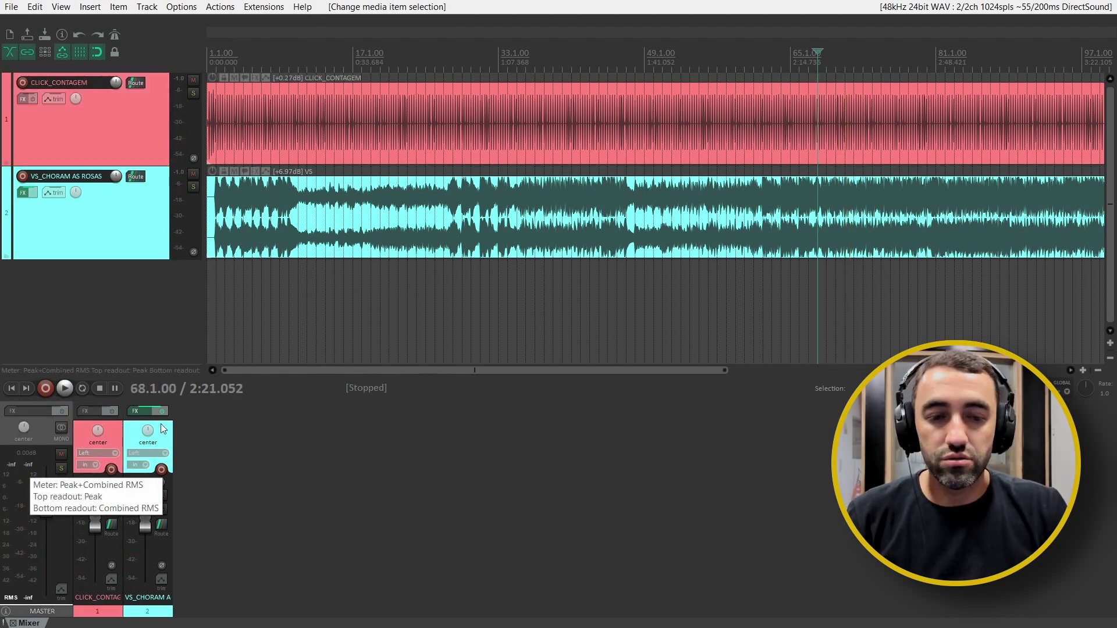
Add the Event Horizon Limiter/Clipper to the CLICK_CONTAGEM track with a threshold of -6 and a ceiling of -1.0
key(Home)
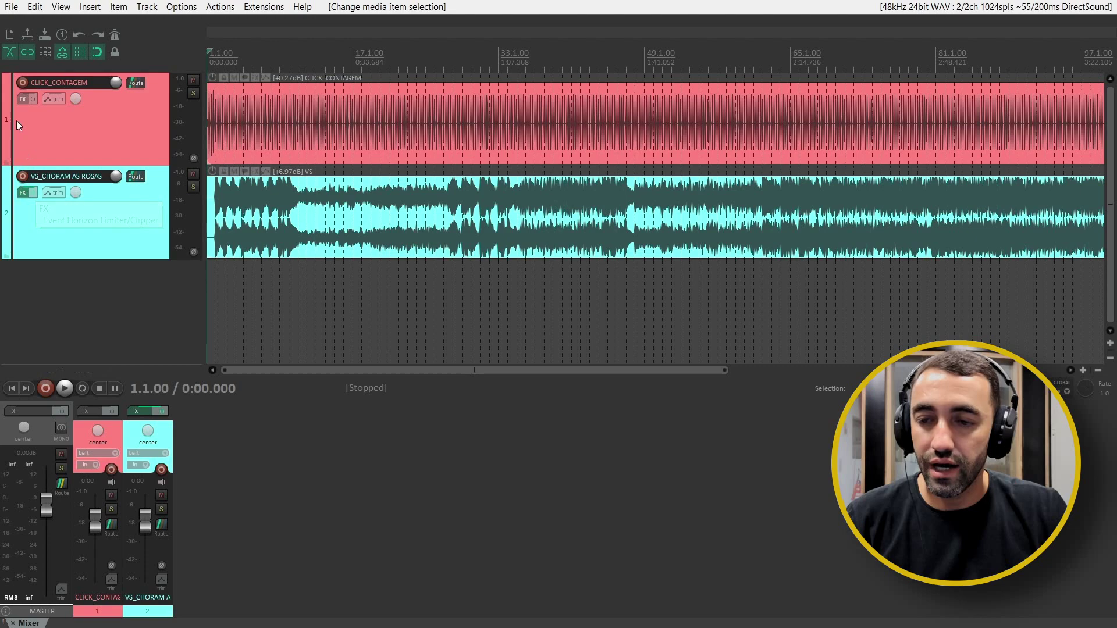
click(23, 100)
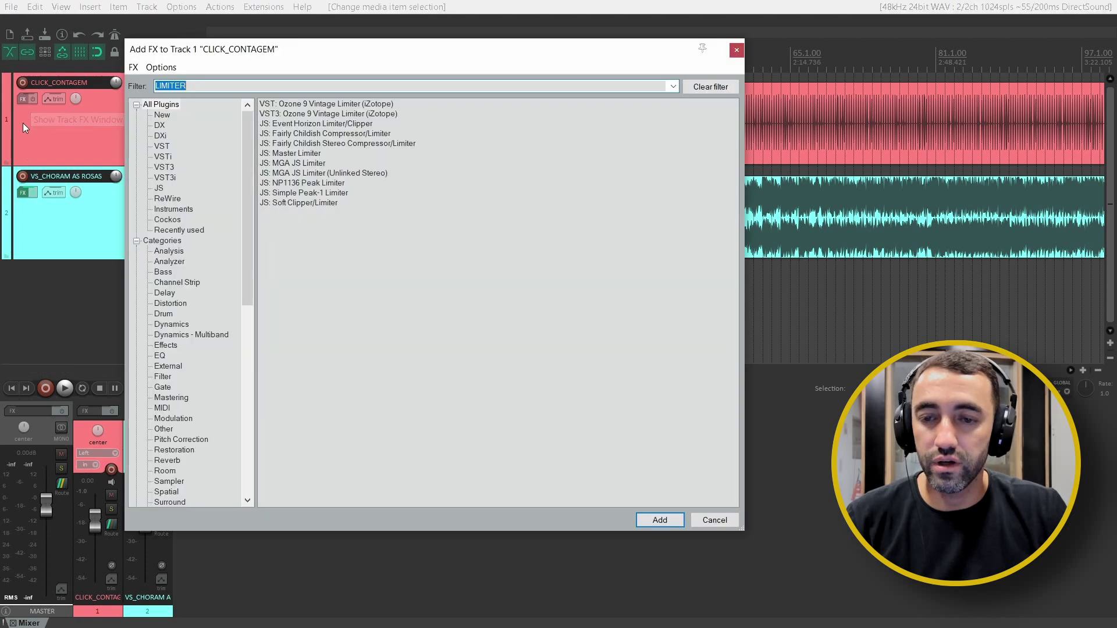
double_click(337, 124)
drag(325, 45, 592, 216)
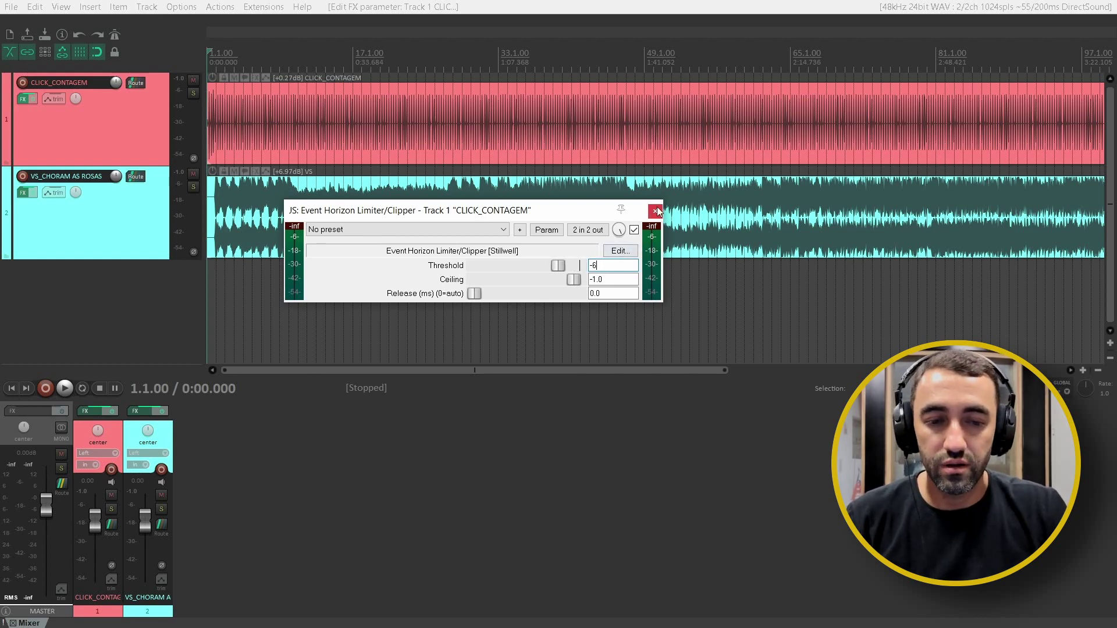
click(655, 210)
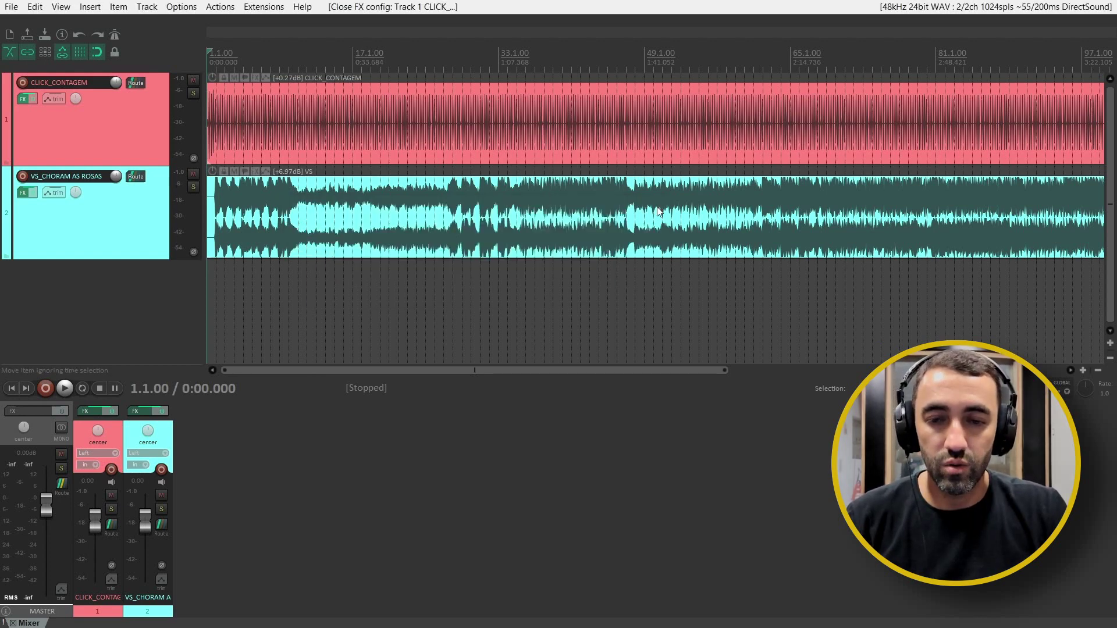
Play both tracks from bar 39 and set the CLICK_CONTAGEM limiter's threshold to -9 while listening
click(548, 67)
key(space)
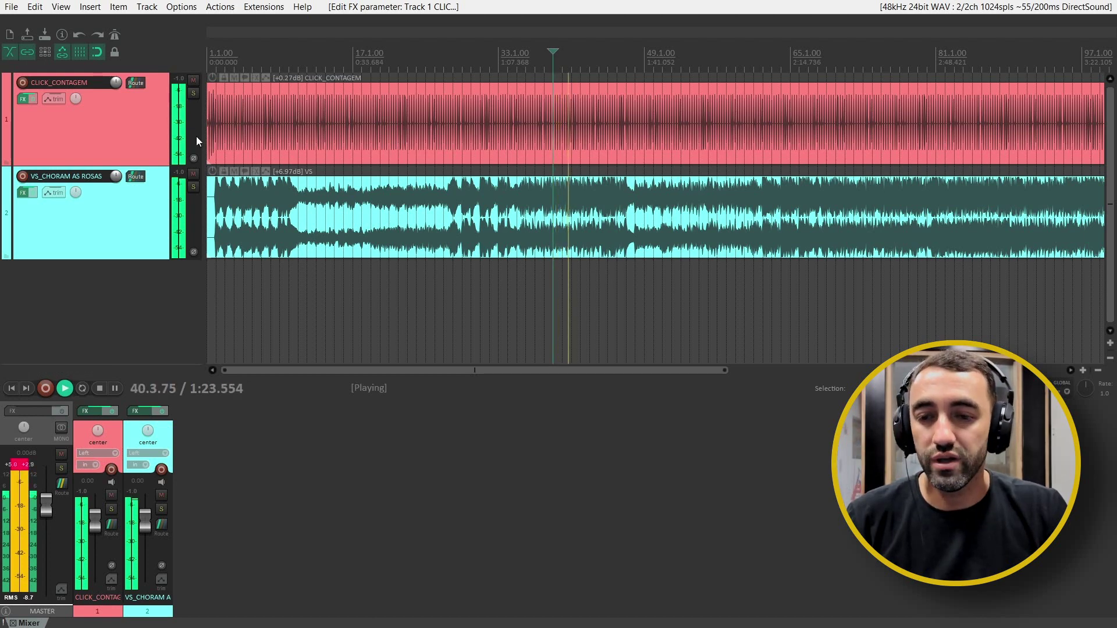
right_click(27, 99)
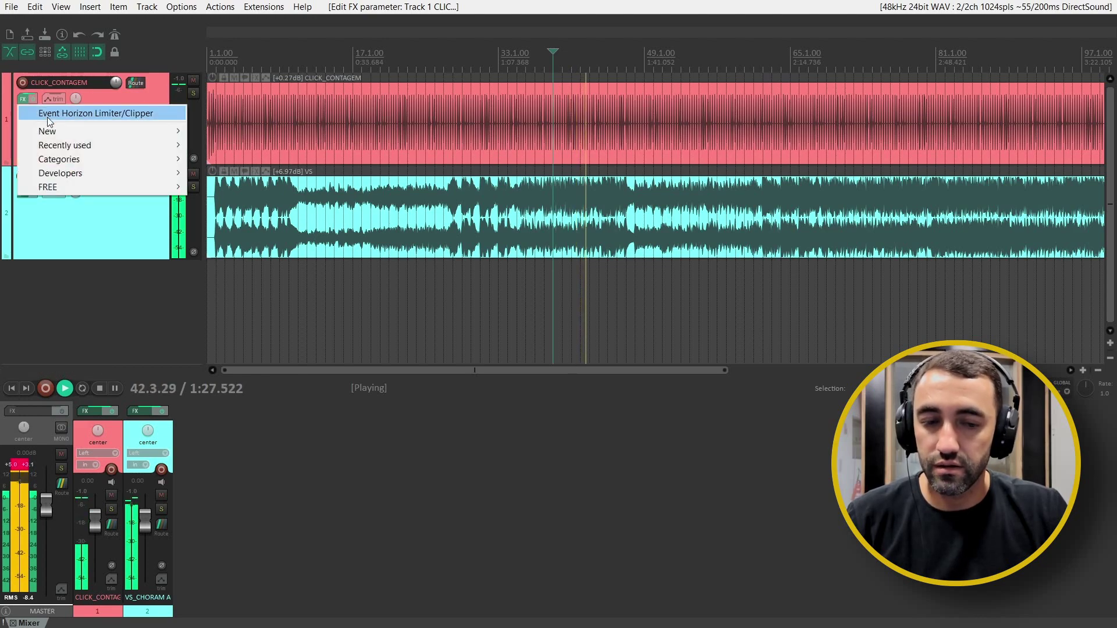
click(47, 113)
double_click(613, 265)
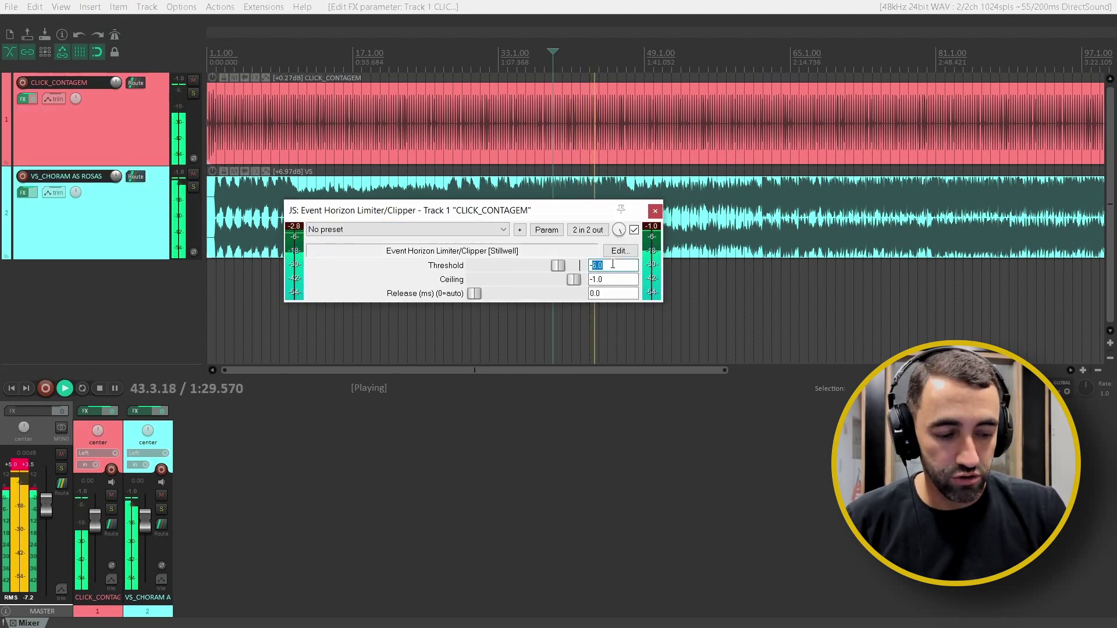
text(-9)
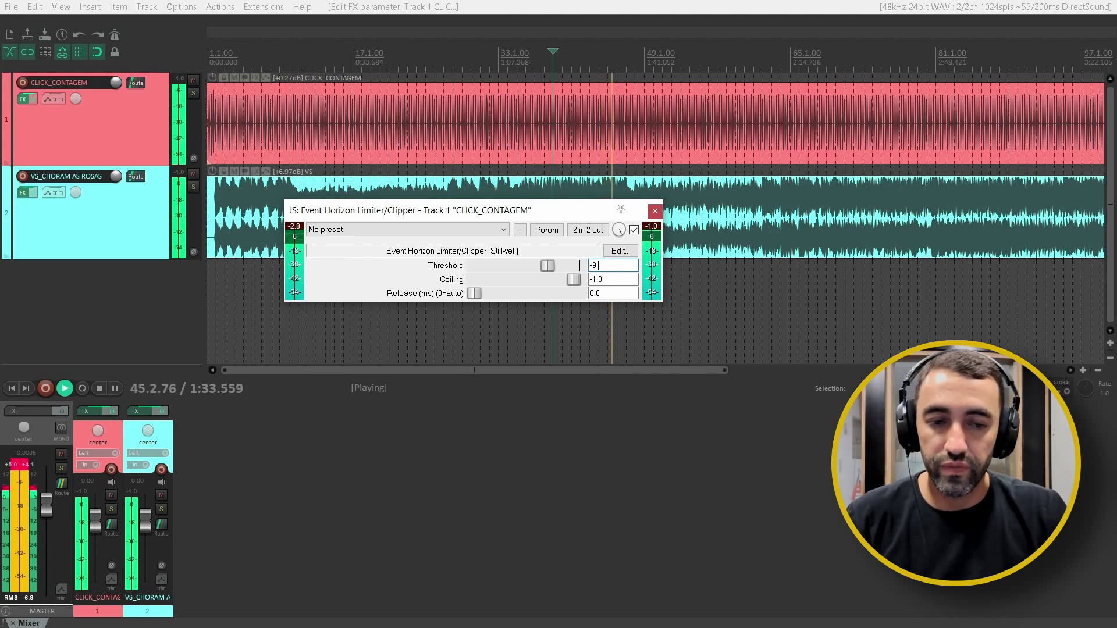
key(Escape)
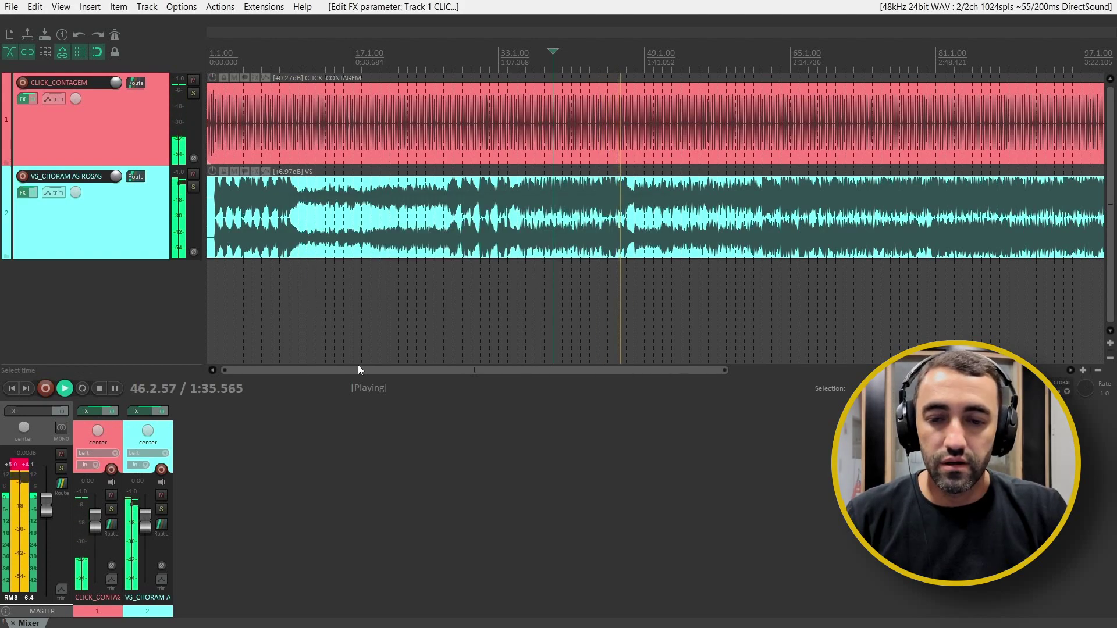
key(space)
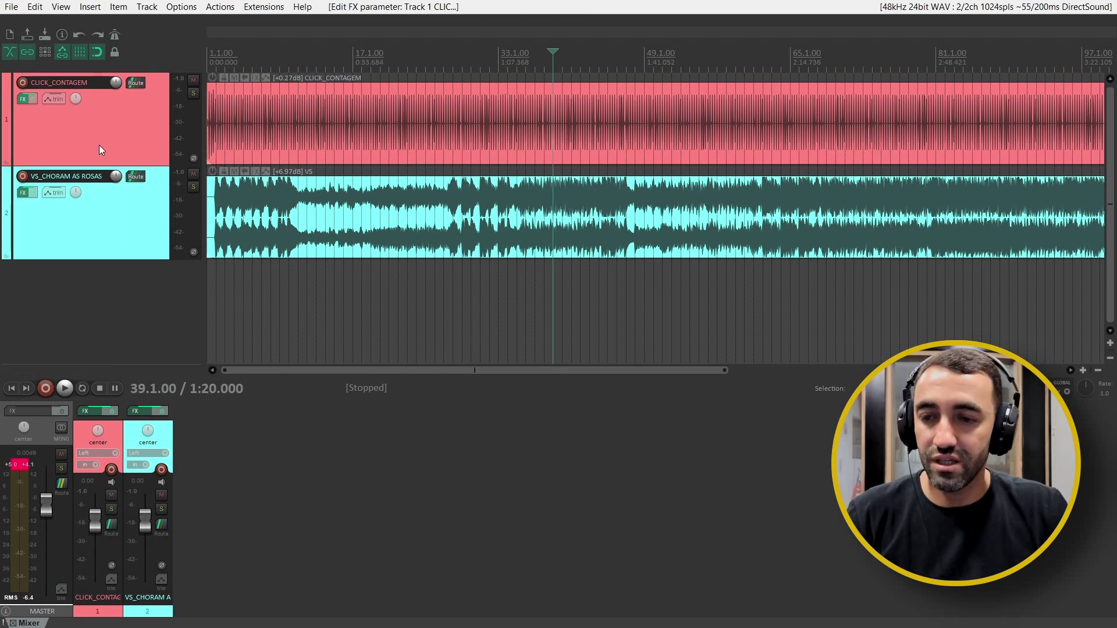
Review the threshold and ceiling of the limiter on the CLICK_CONTAGEM track and close its window
right_click(25, 98)
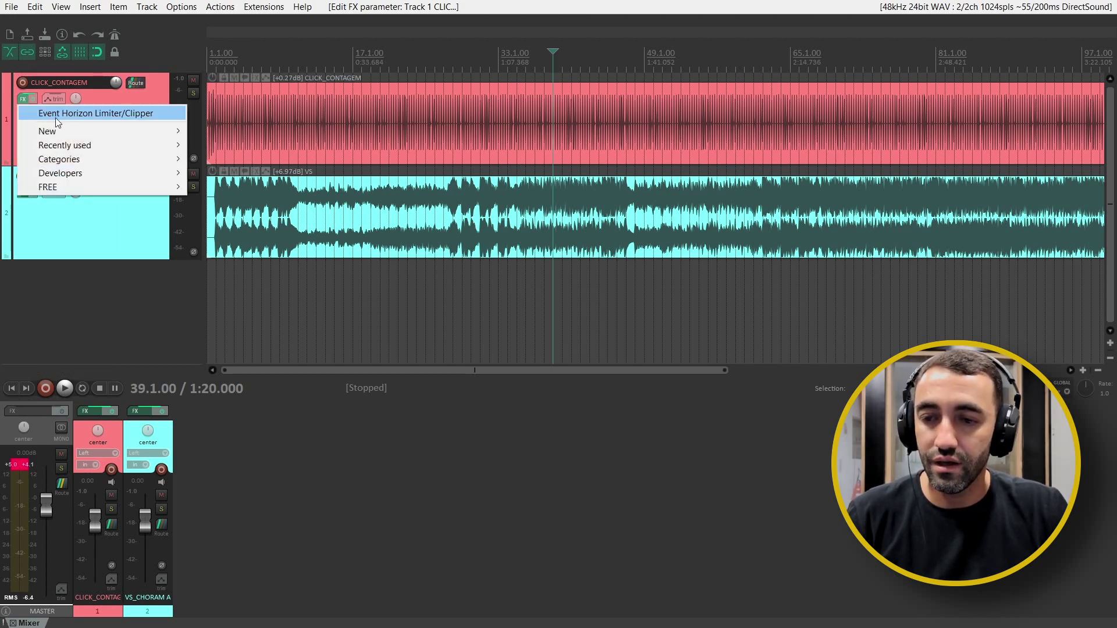
click(58, 113)
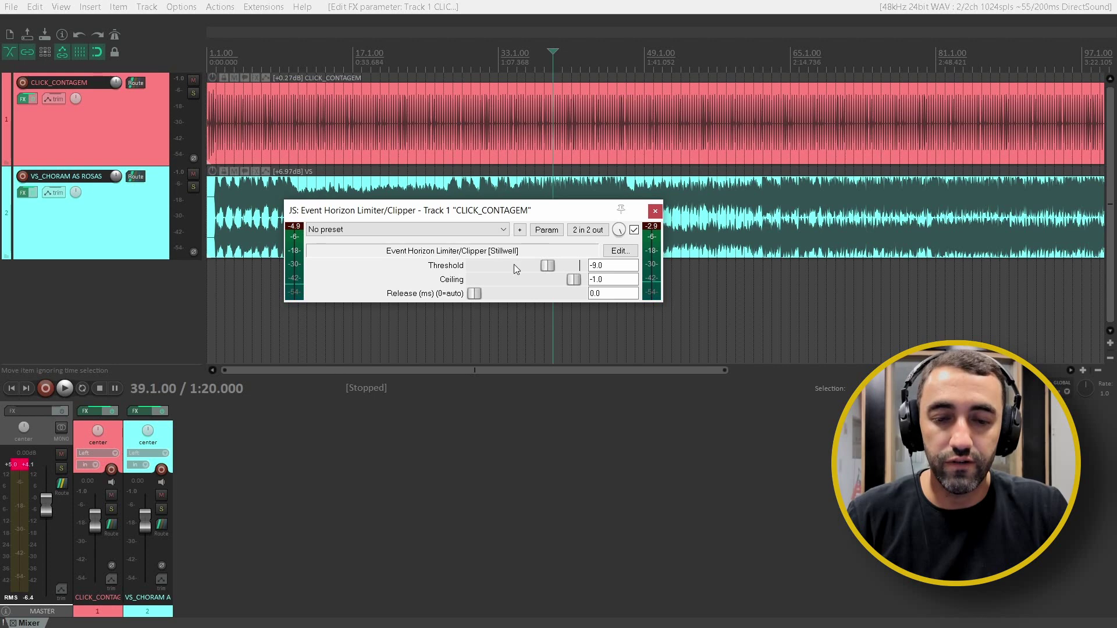
click(601, 267)
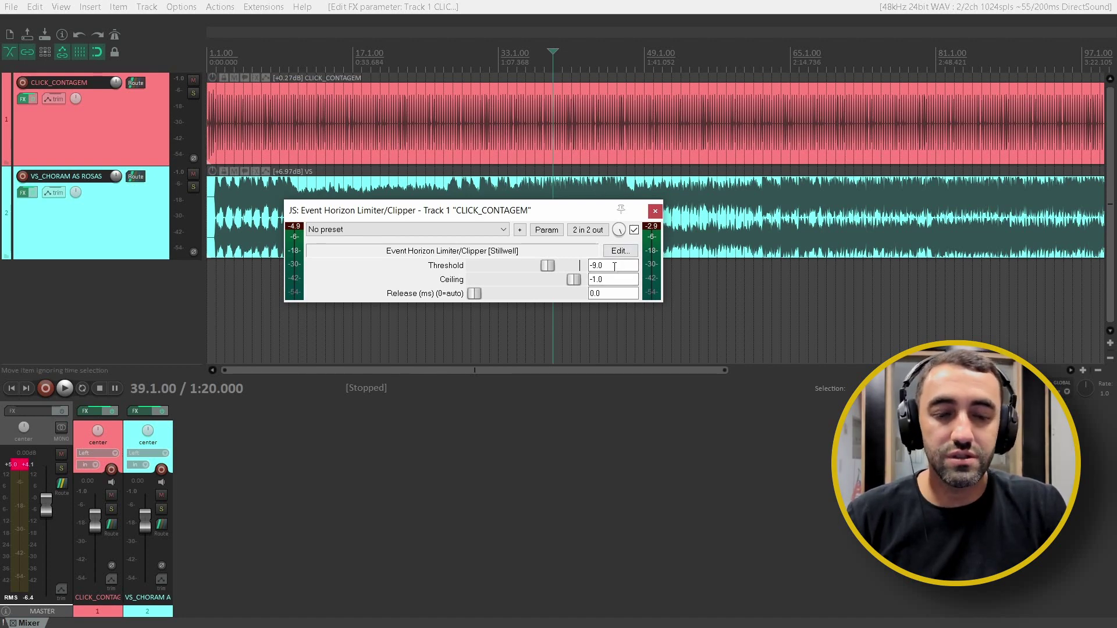
click(655, 210)
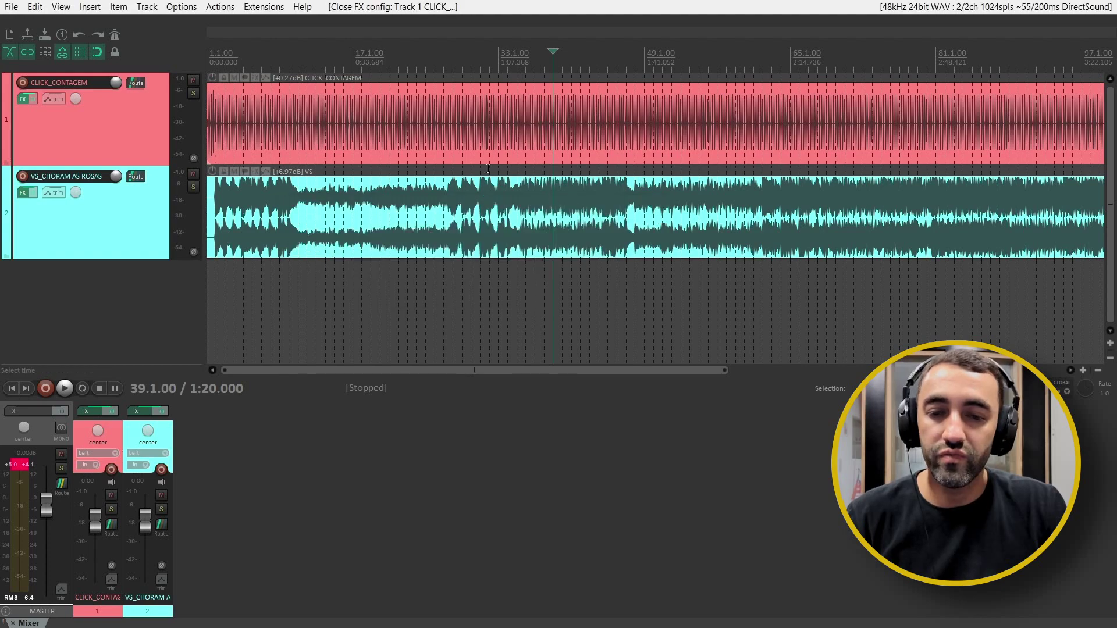
Reset the master peak meter and freeze the CLICK_CONTAGEM track to mono
scroll(476, 173, down, 4)
scroll(477, 174, up, 2)
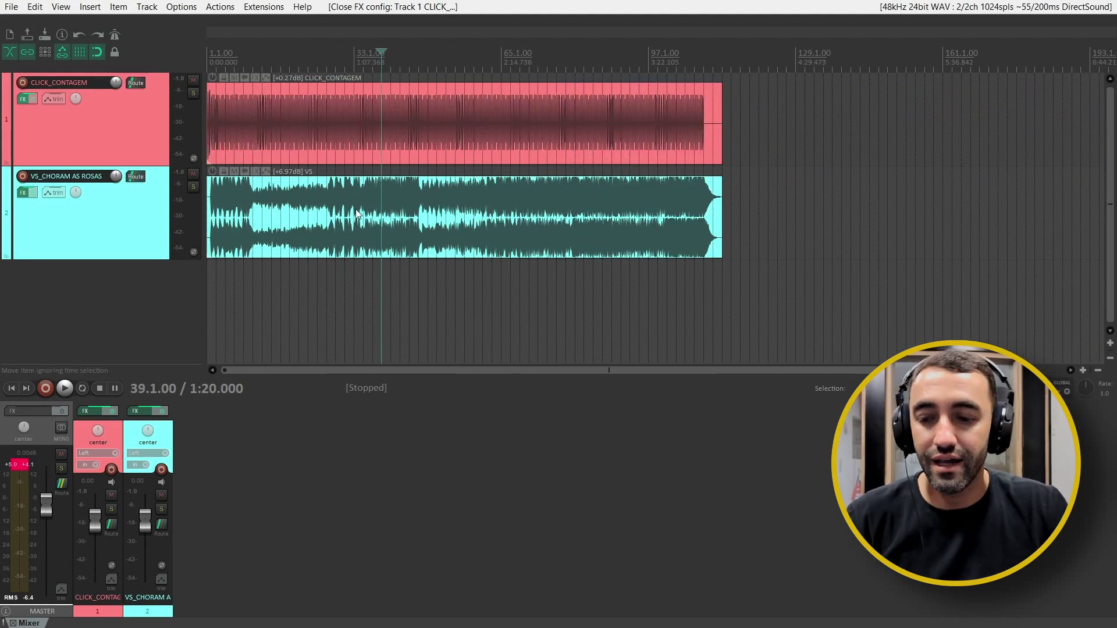
click(25, 465)
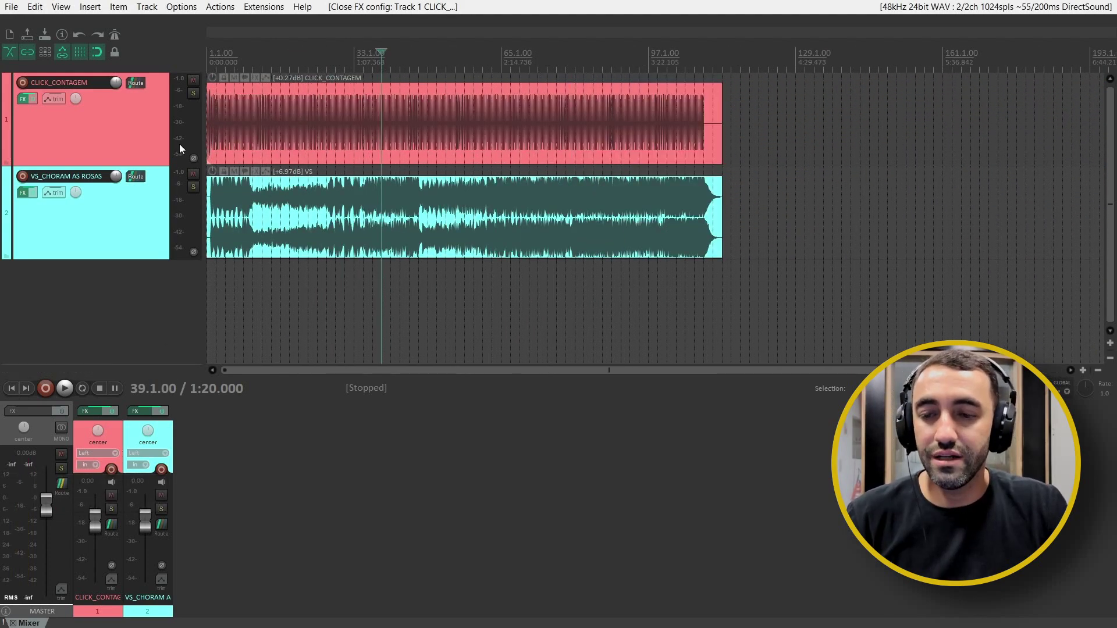
click(134, 126)
right_click(133, 126)
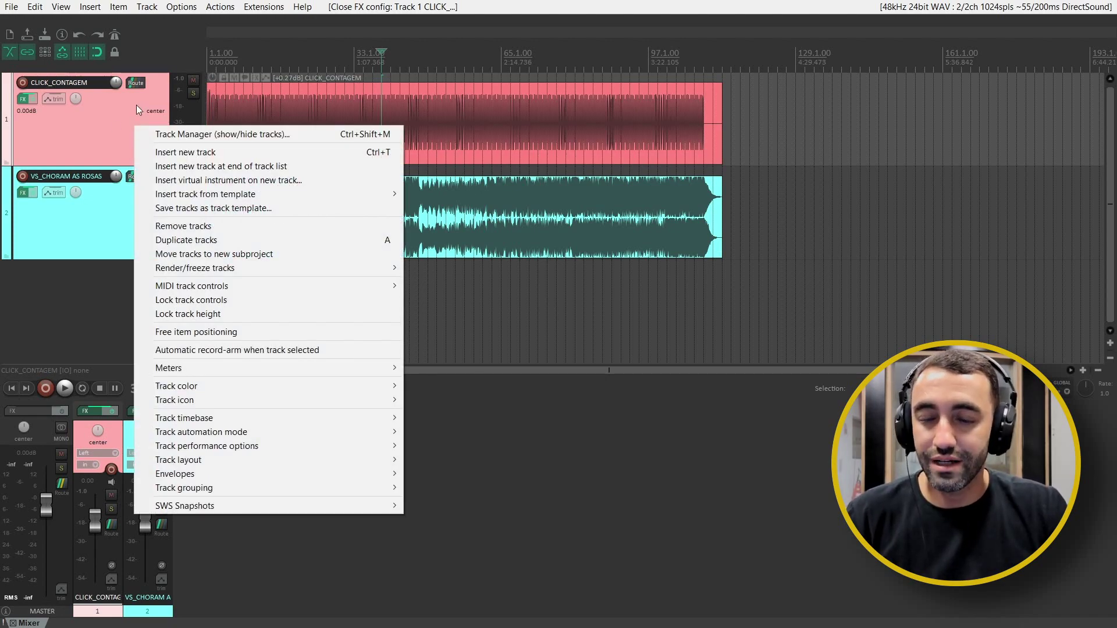
mouse_move(397, 266)
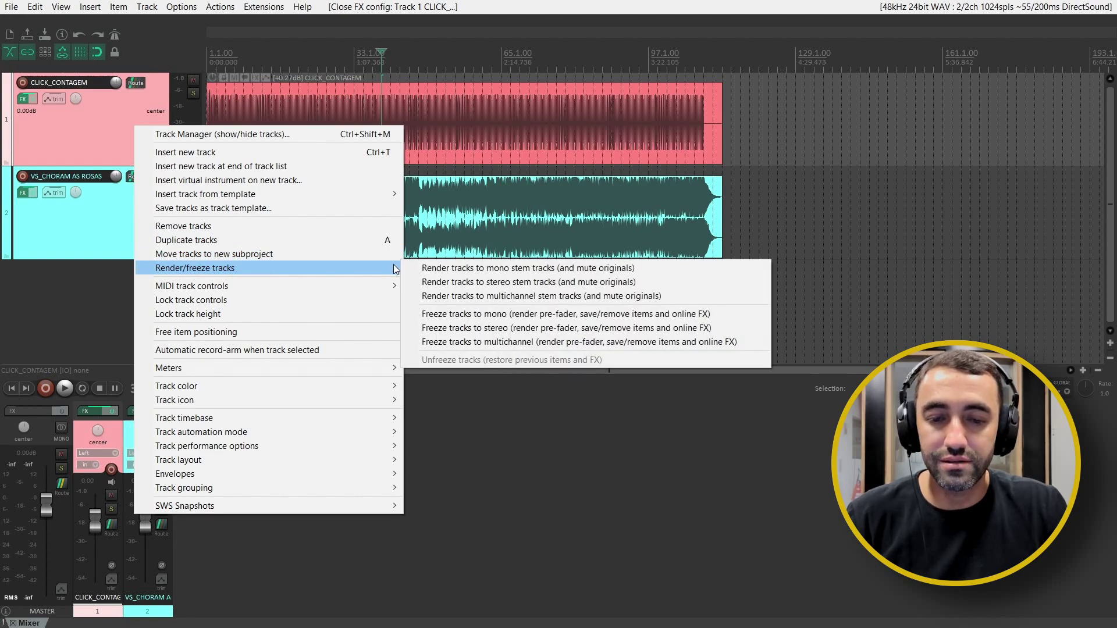
click(487, 314)
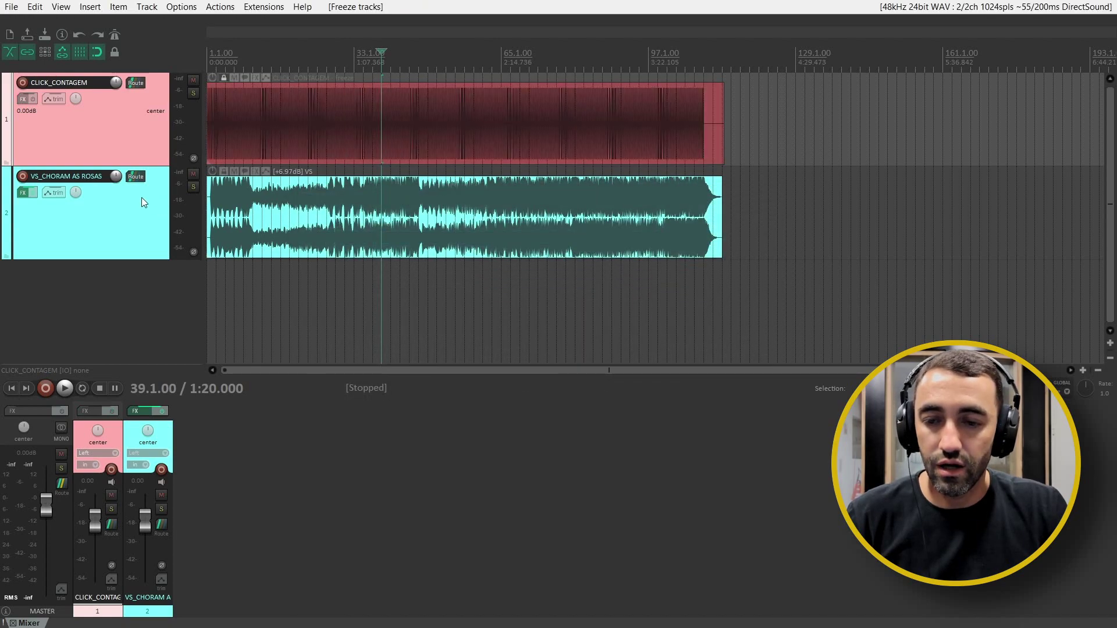
Freeze the VS_CHORAM AS ROSAS track to stereo
right_click(141, 197)
mouse_move(349, 340)
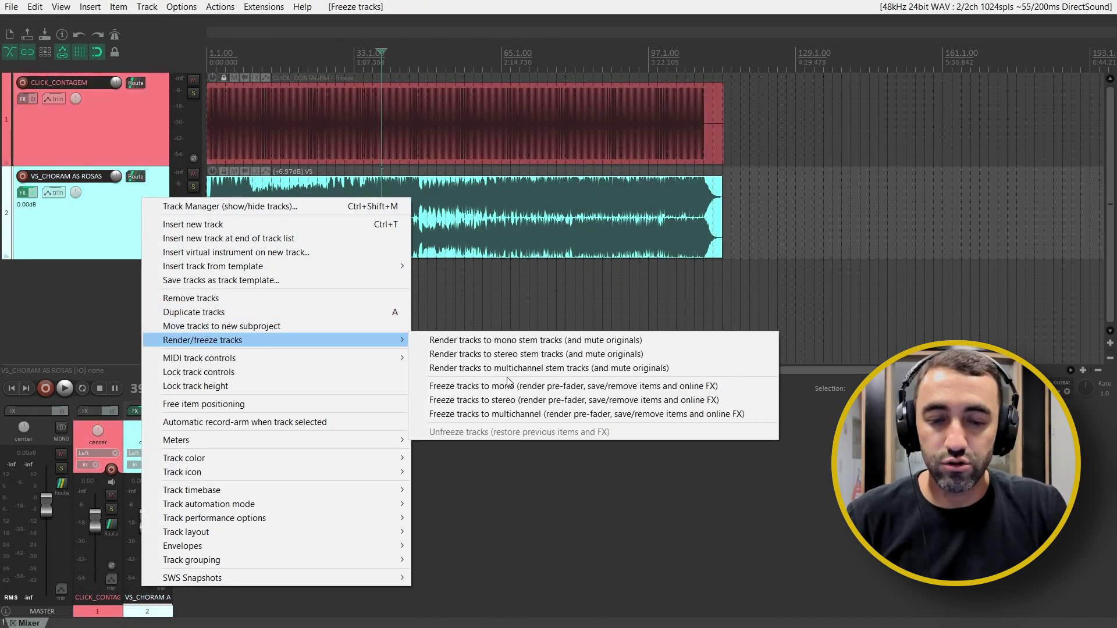
click(501, 399)
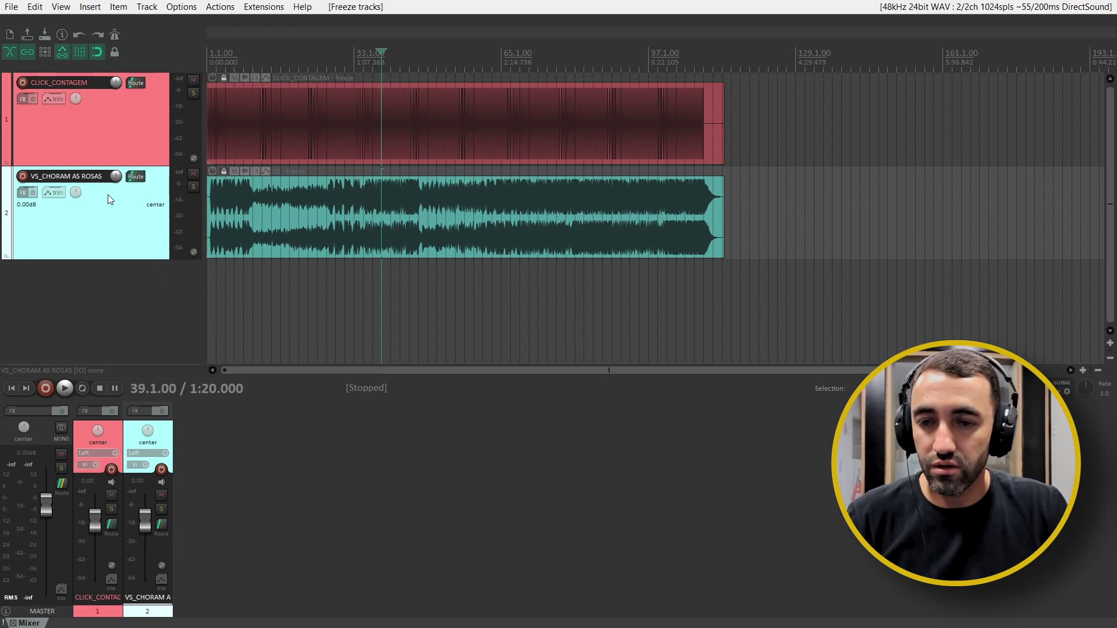
Unlock the frozen items on the CLICK_CONTAGEM and VS_CHORAM AS ROSAS tracks
click(226, 76)
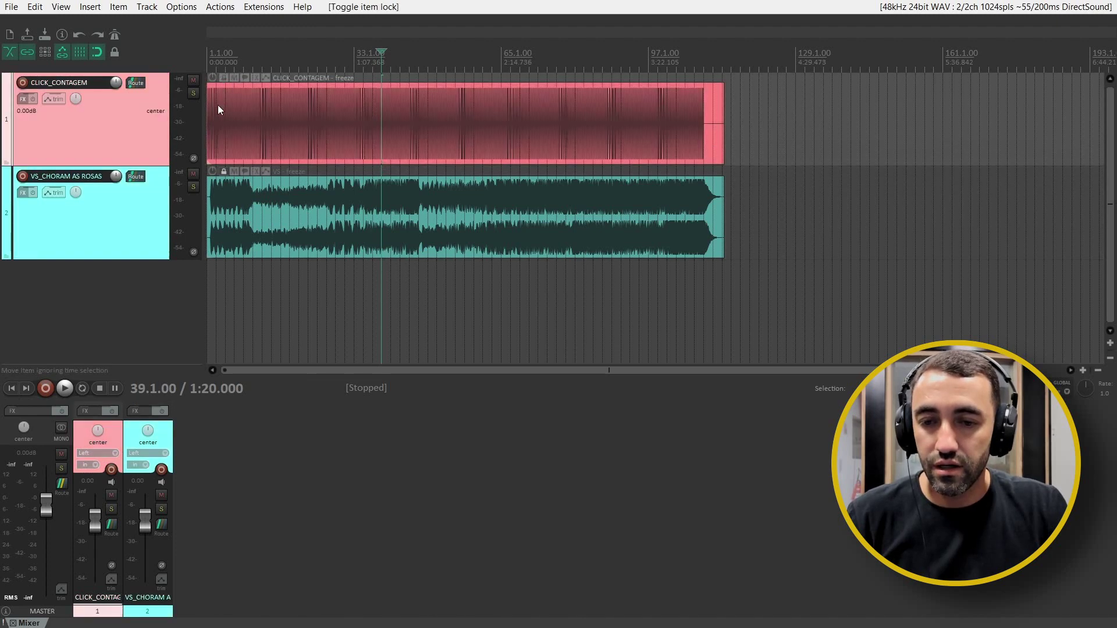
click(226, 171)
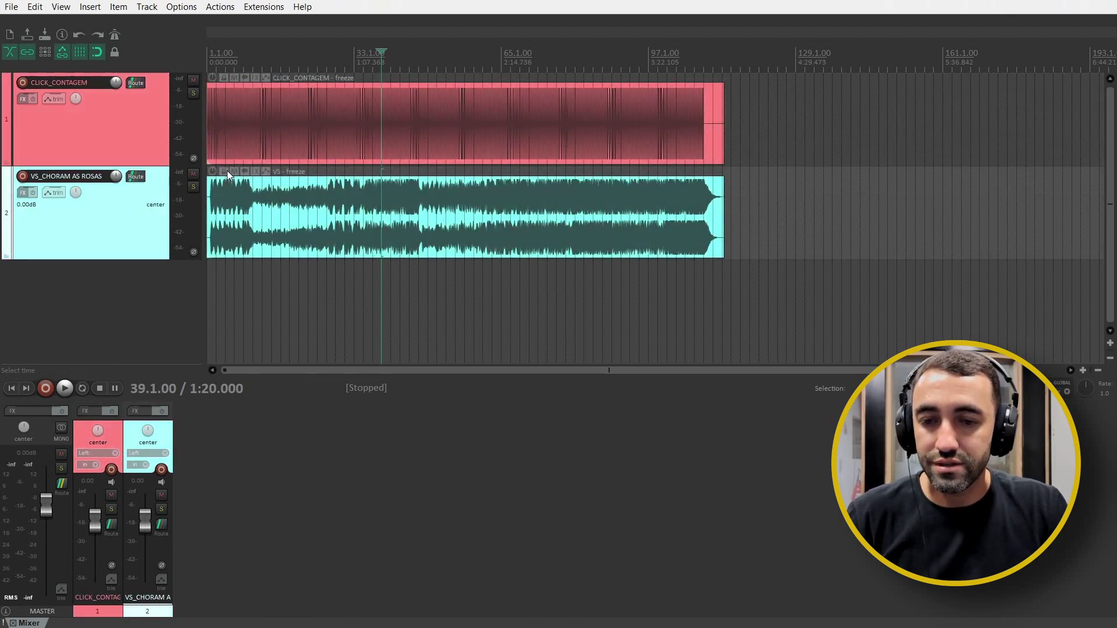
Set the master track's output volume to -3 dB and lower it further to -6 dB
right_click(47, 501)
text(-3)
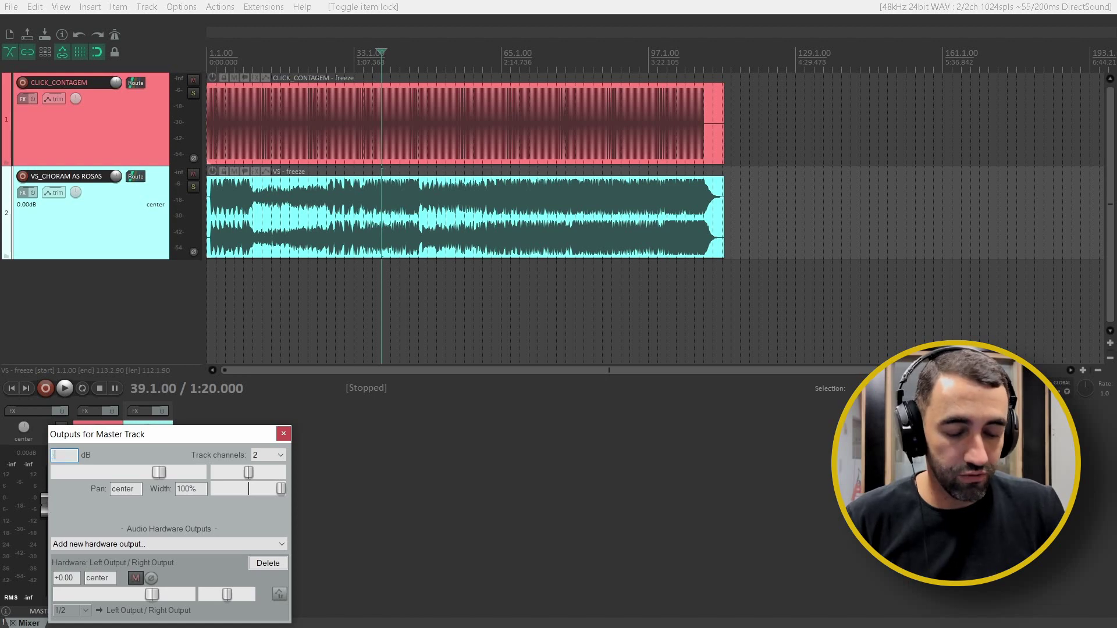
key(Return)
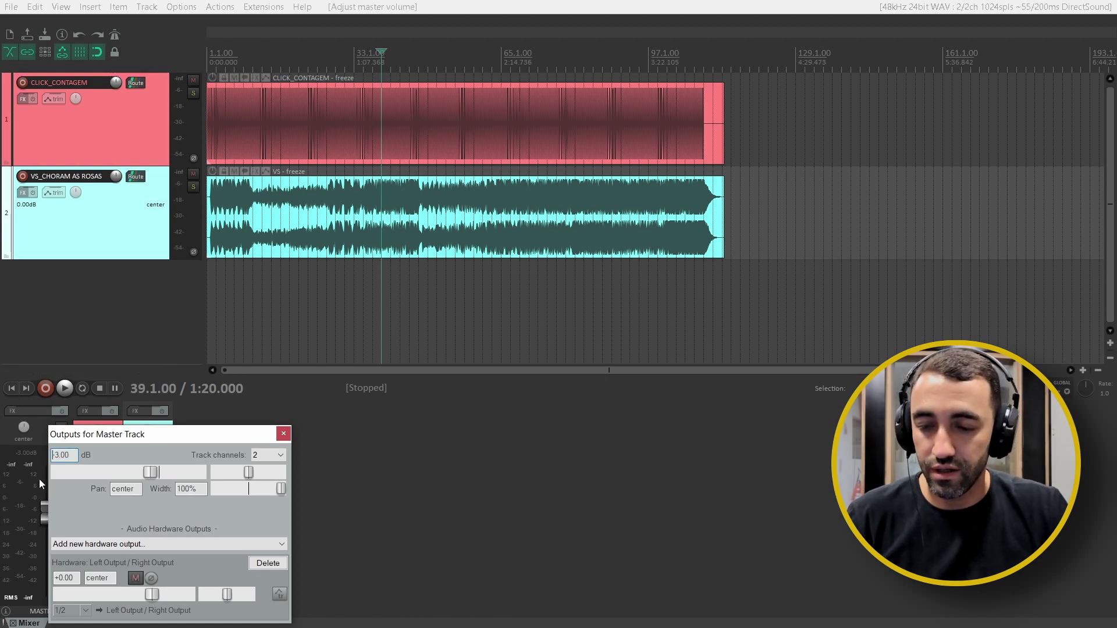
double_click(71, 455)
text(-6)
key(Return)
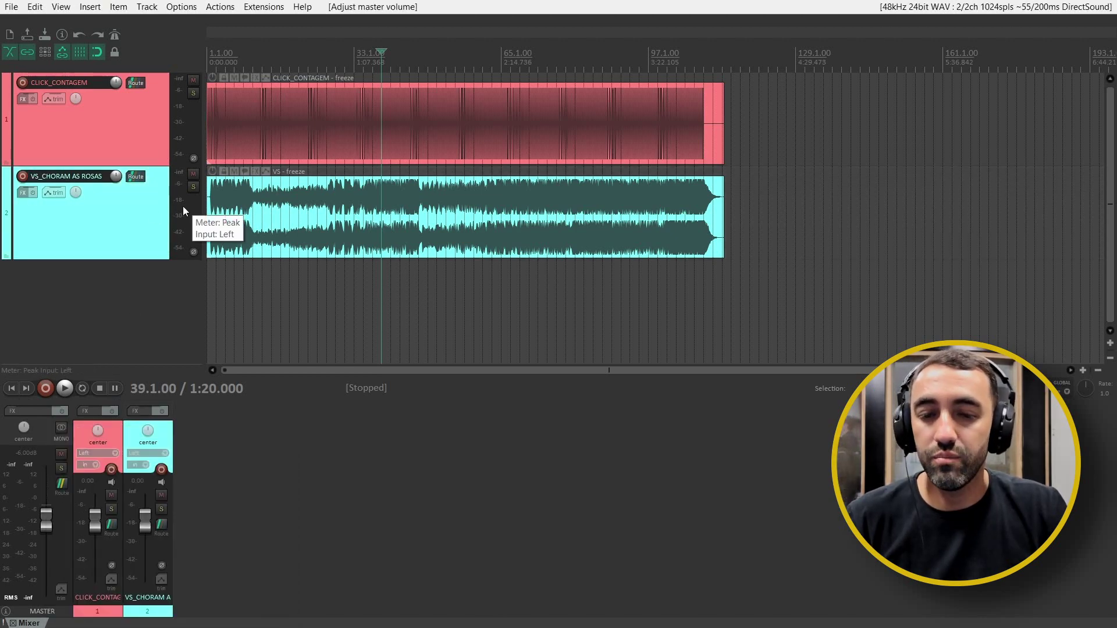
Play both tracks from bar 39 and again from bar 69 to check the master peak level
key(space)
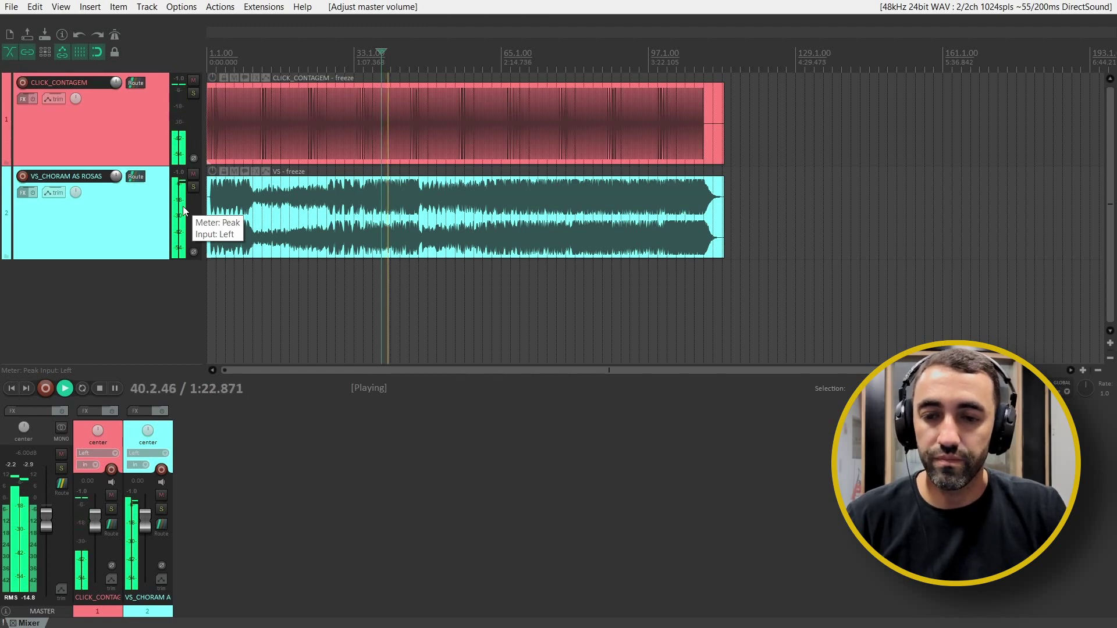
click(521, 98)
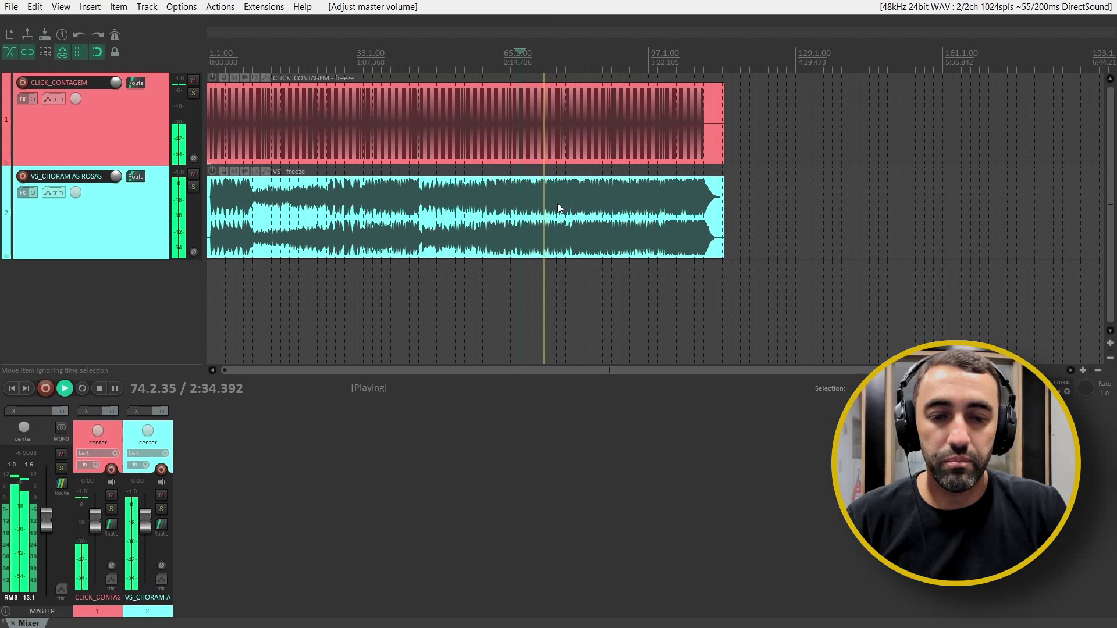
key(space)
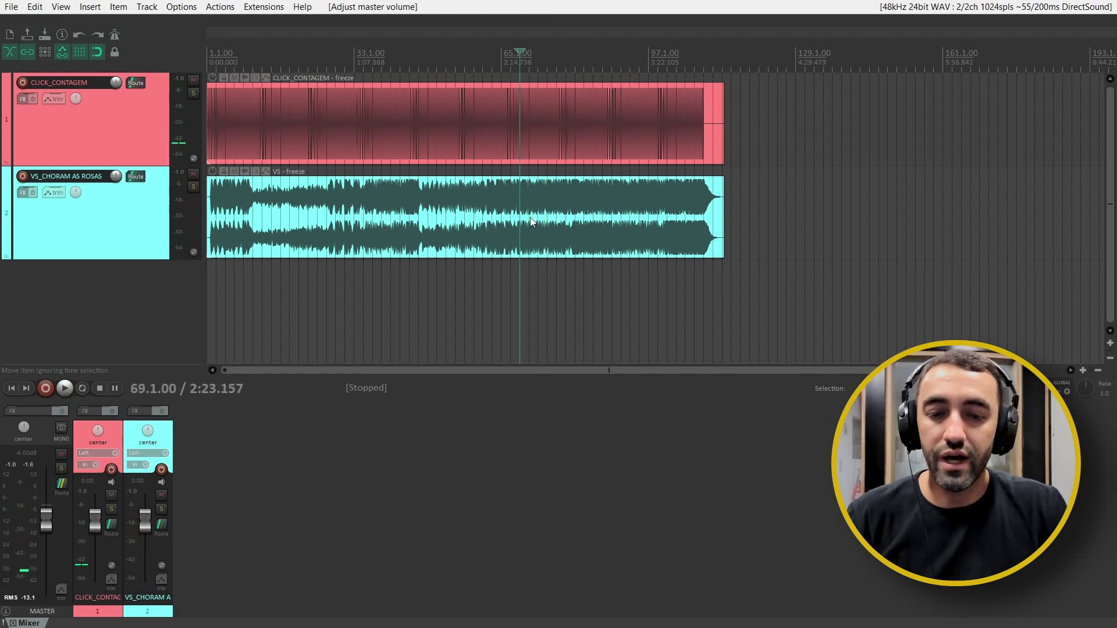